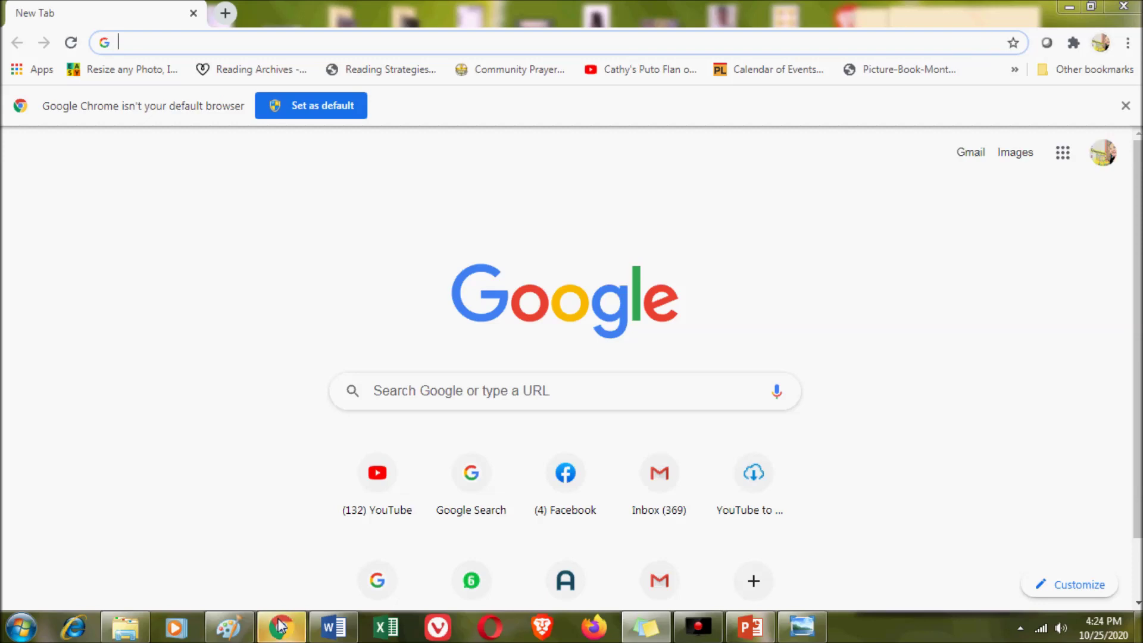
# - Focus the search box on Chrome's New Tab page to start a new search
pyautogui.click(132, 37)
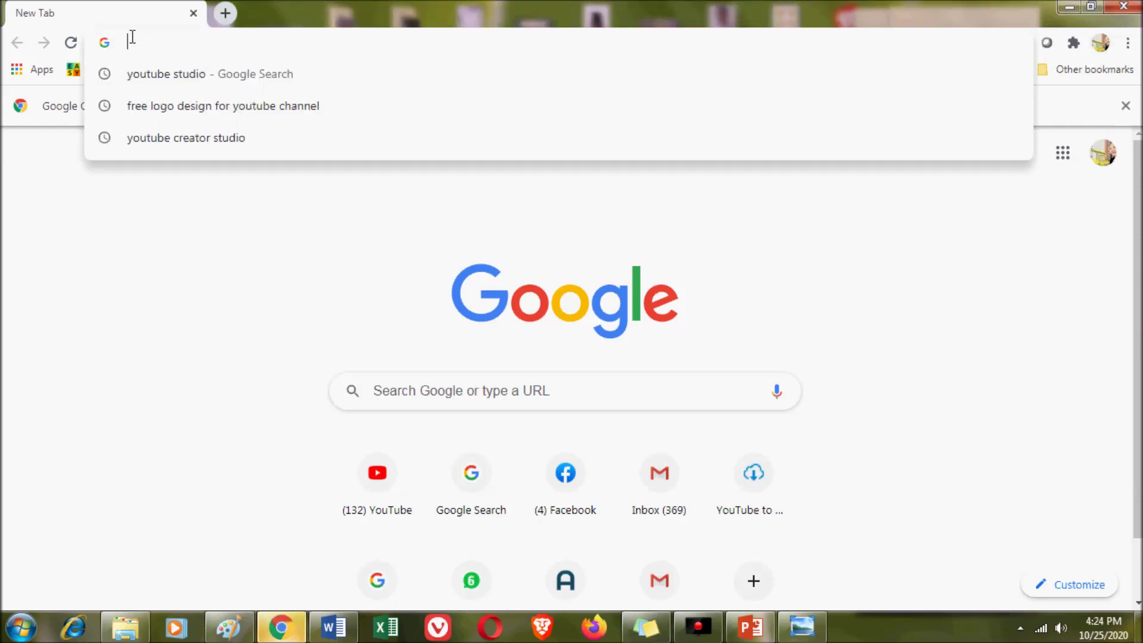
# - Search for 'youtube studio' from the suggestions and open the YouTube Studio result
pyautogui.write('youtube.com')
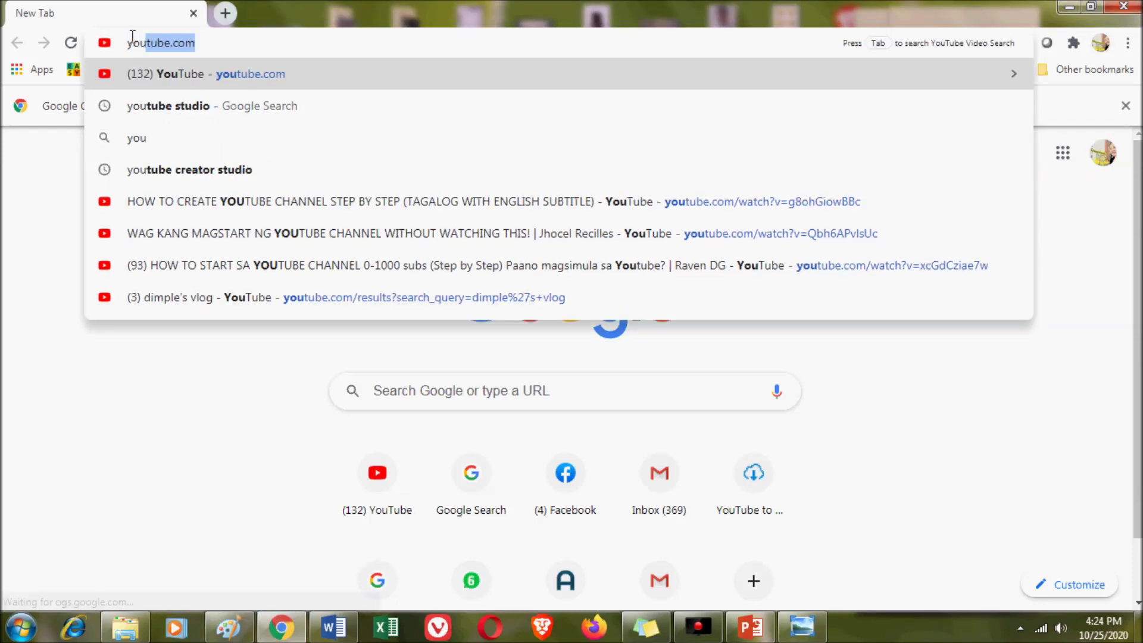
pyautogui.click(173, 105)
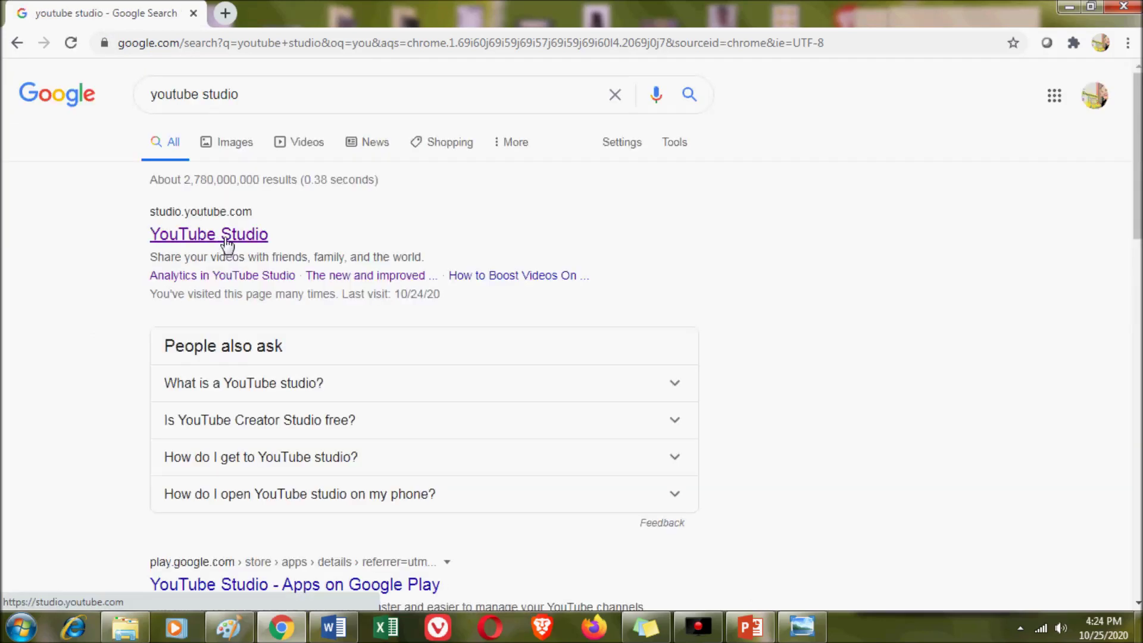
pyautogui.click(228, 247)
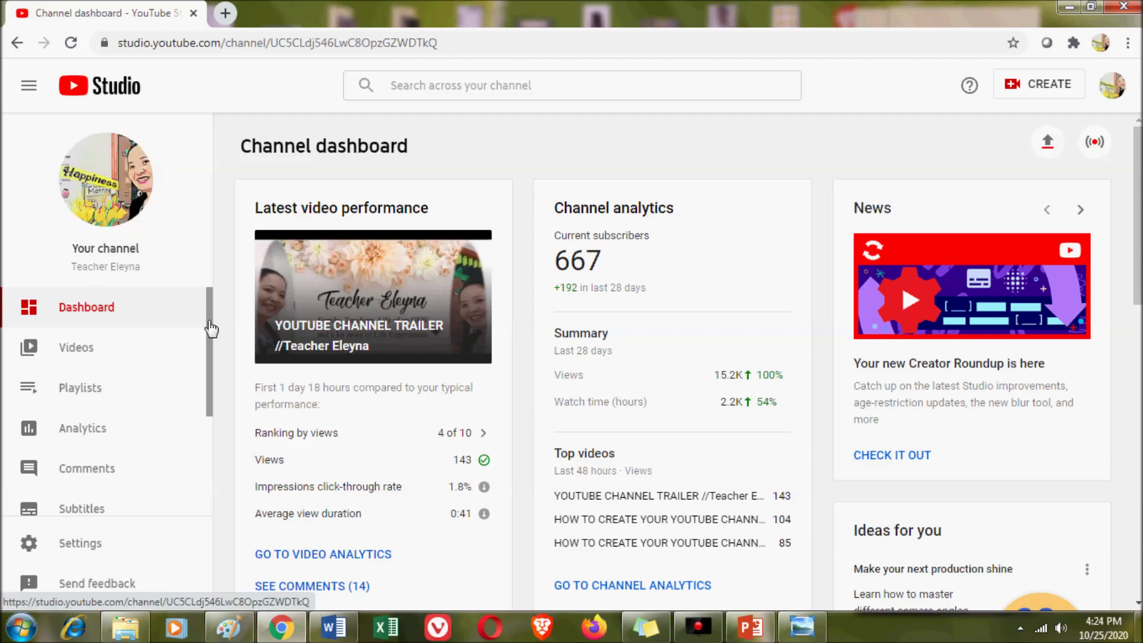
# - Open Customization from the YouTube Studio sidebar and review the Layout tab settings
pyautogui.moveTo(211, 328); pyautogui.dragTo(212, 428)
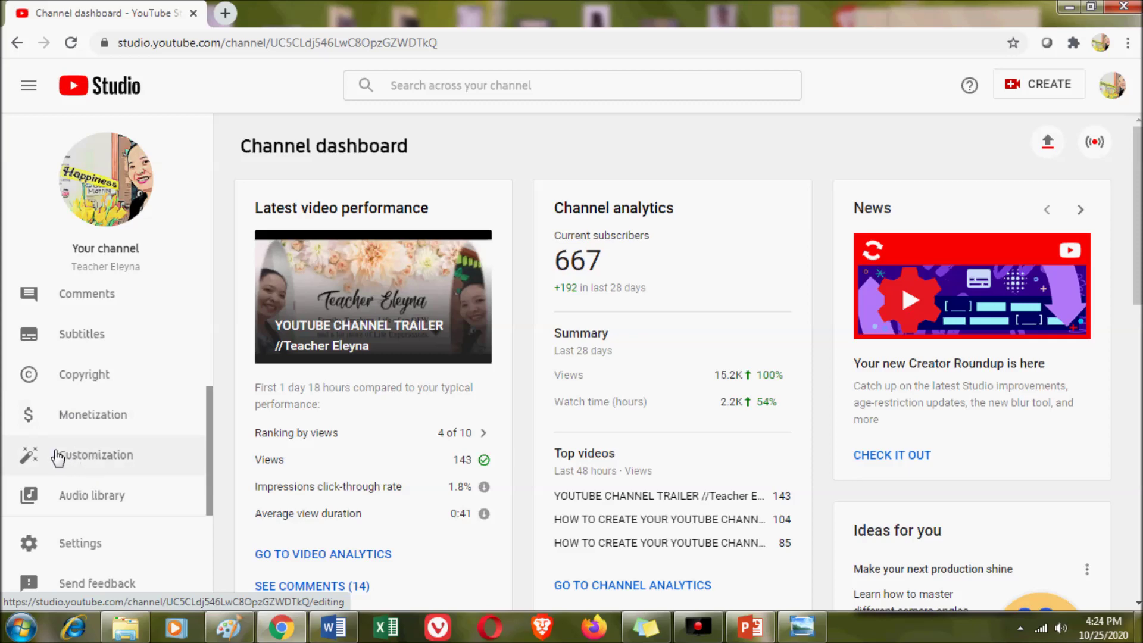
pyautogui.click(96, 462)
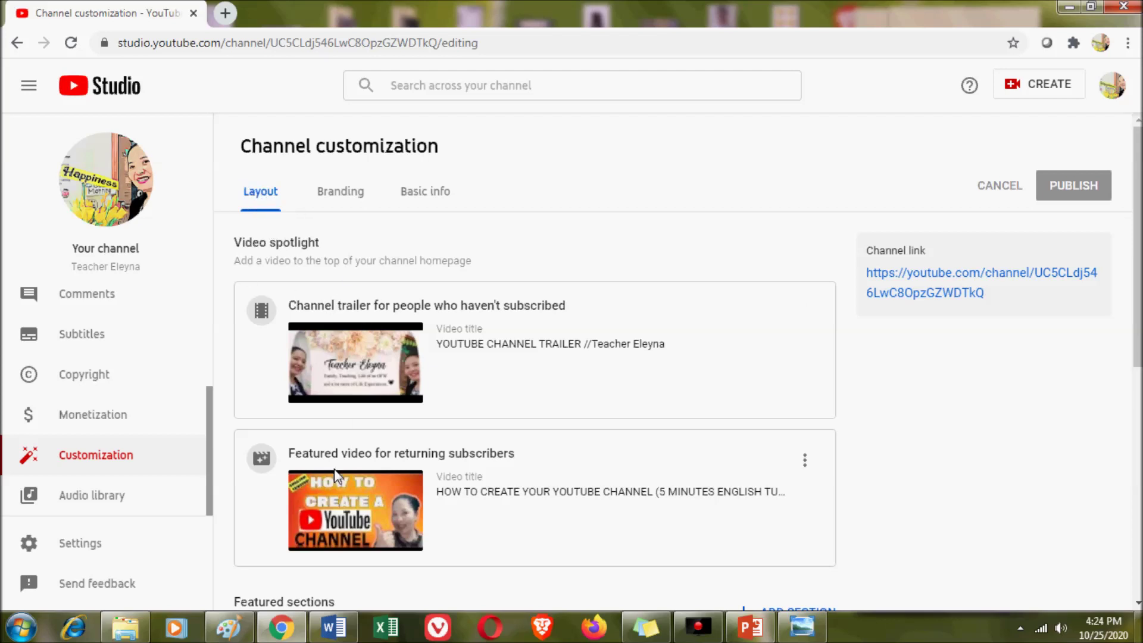
pyautogui.scroll(-1, 1139, 262)
pyautogui.scroll(-1, 1138, 262)
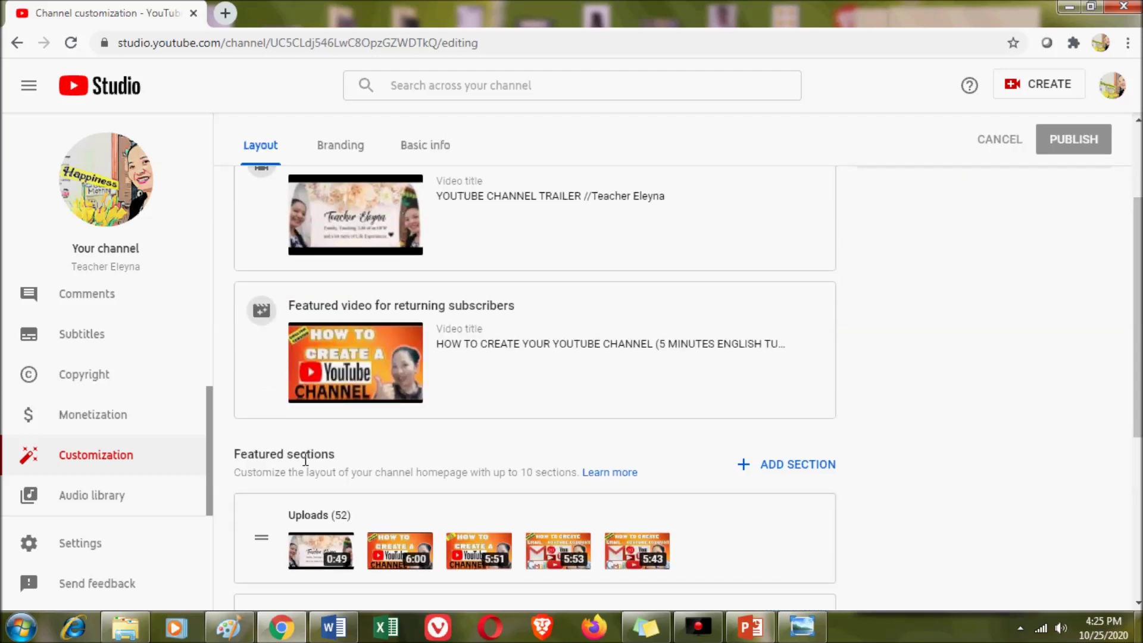
pyautogui.scroll(2, 1137, 262)
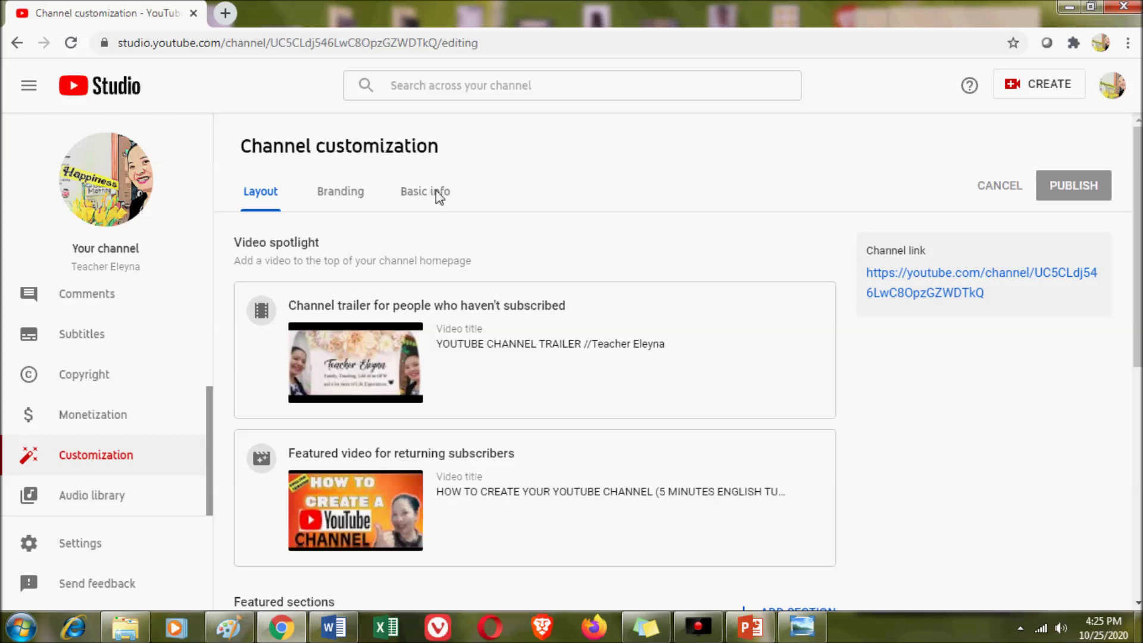
# - Show the Branding tab and begin choosing a new profile picture file
pyautogui.click(343, 195)
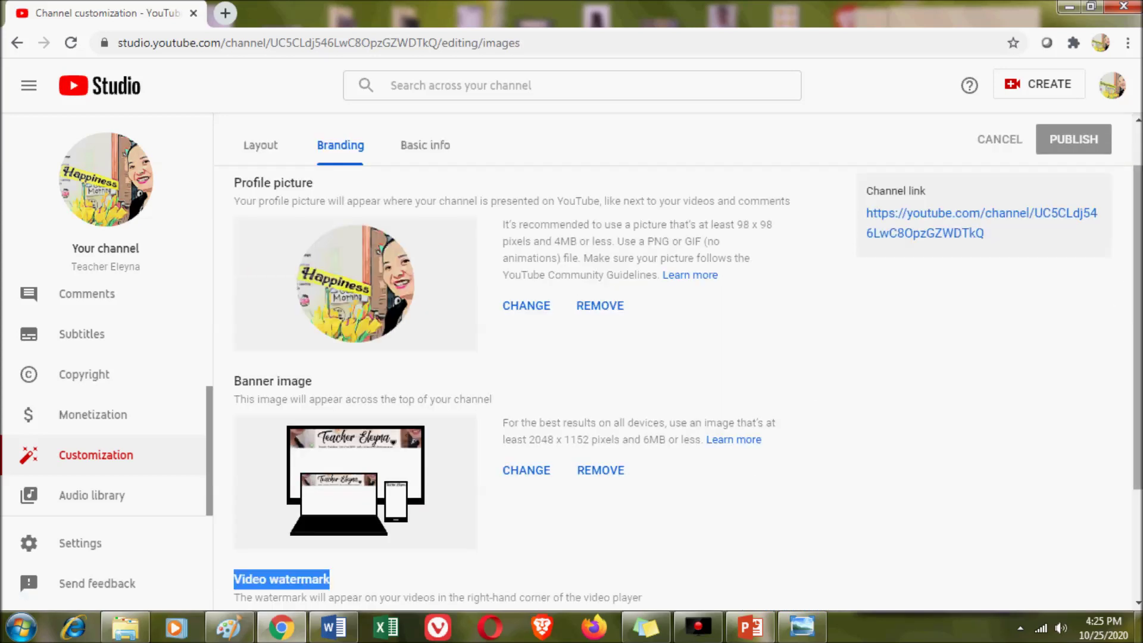
pyautogui.scroll(1, 679, 362)
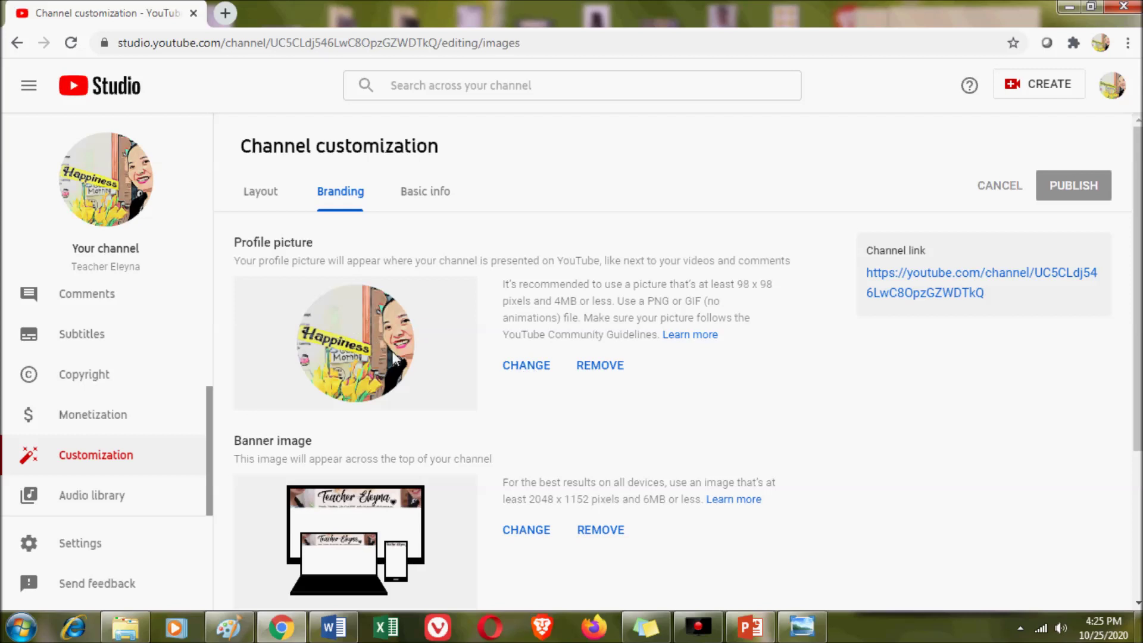
pyautogui.click(528, 366)
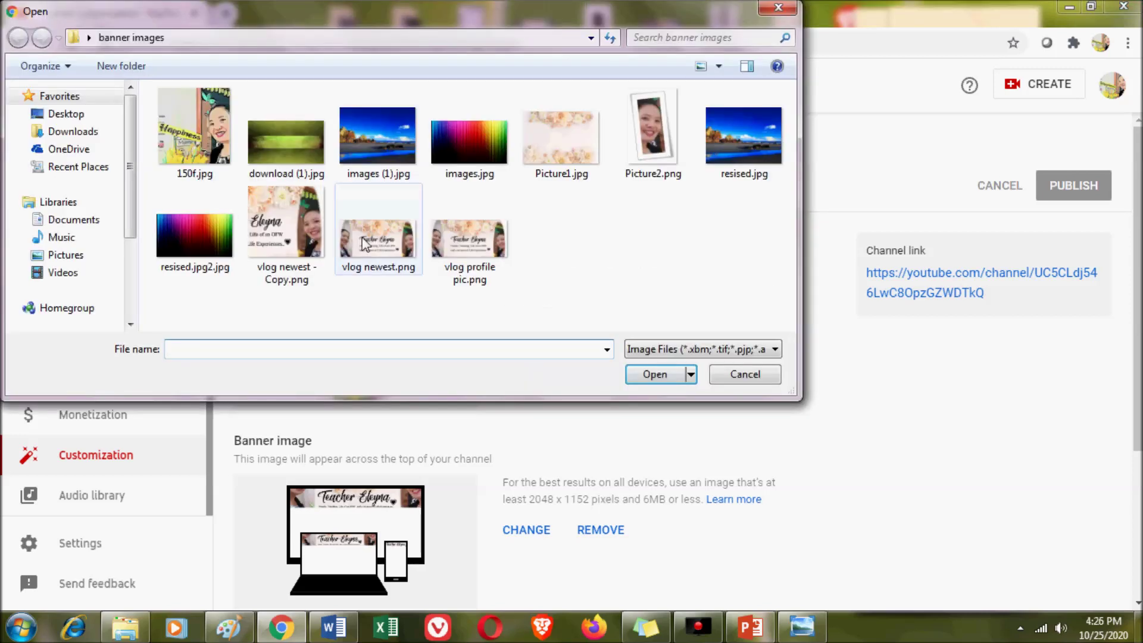
# - Upload 150f.jpg as the profile picture, crop it around the face, and confirm
pyautogui.doubleClick(208, 137)
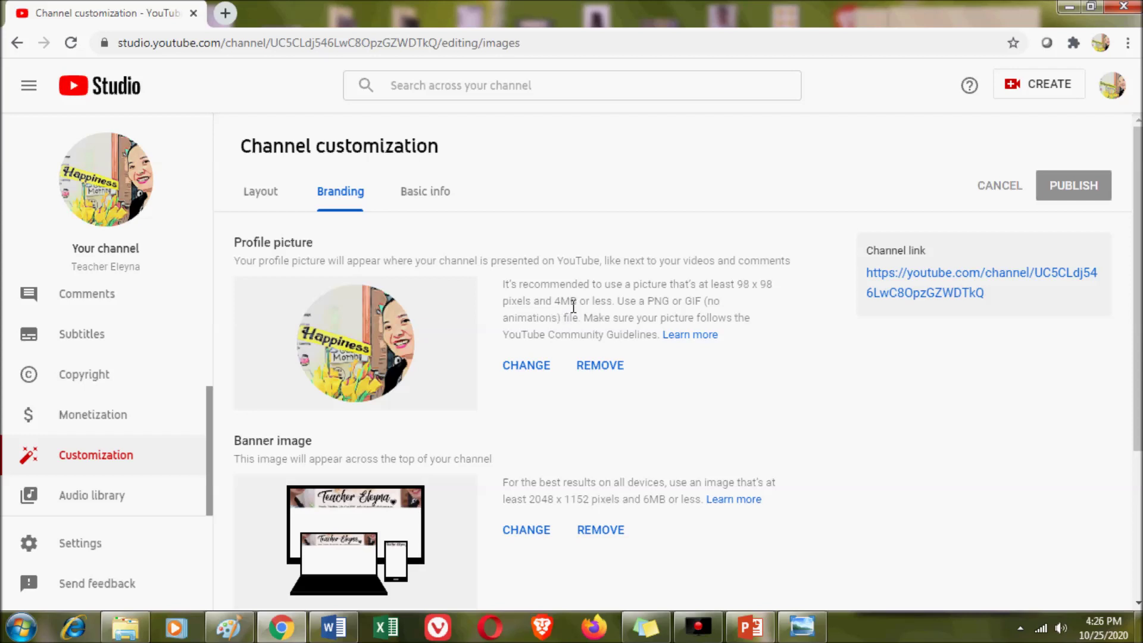
pyautogui.click(532, 367)
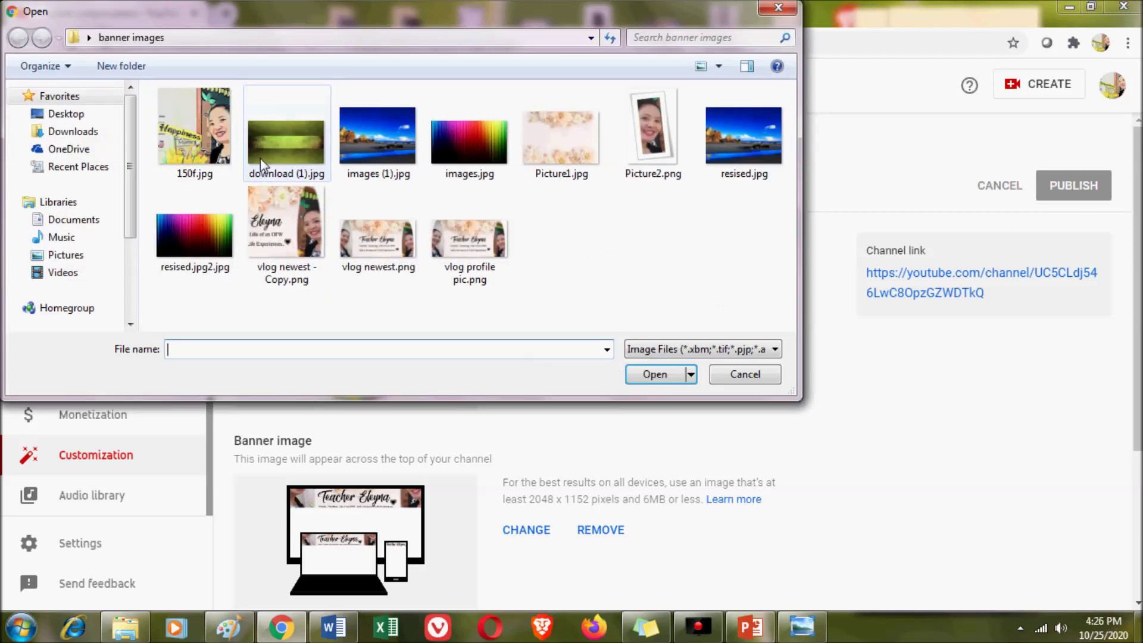
pyautogui.doubleClick(209, 138)
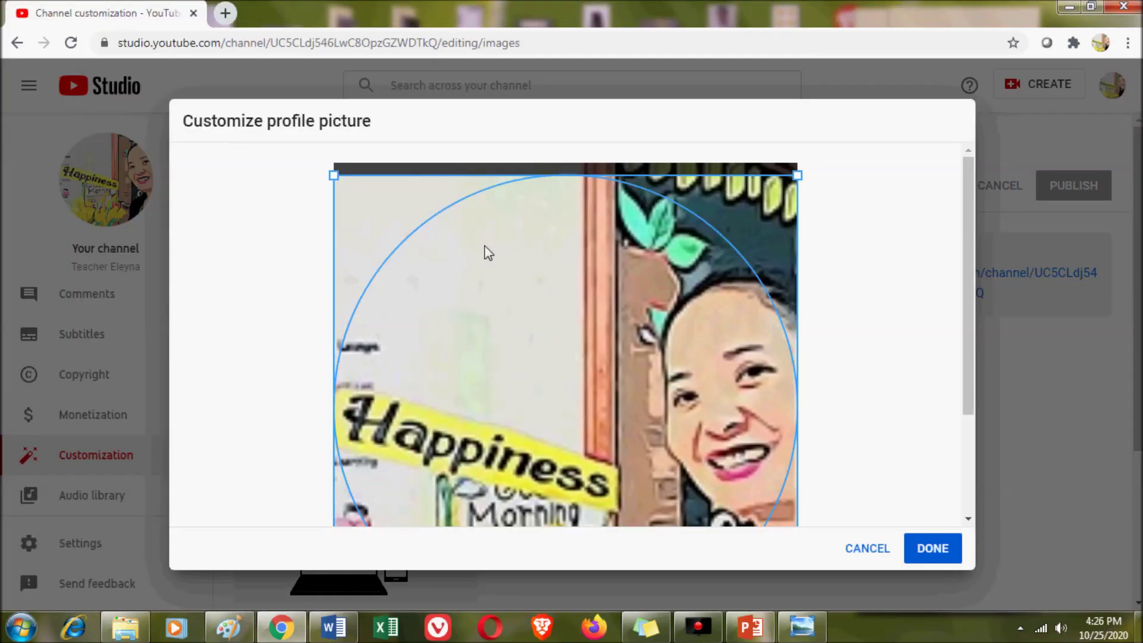
pyautogui.scroll(-1, 924, 417)
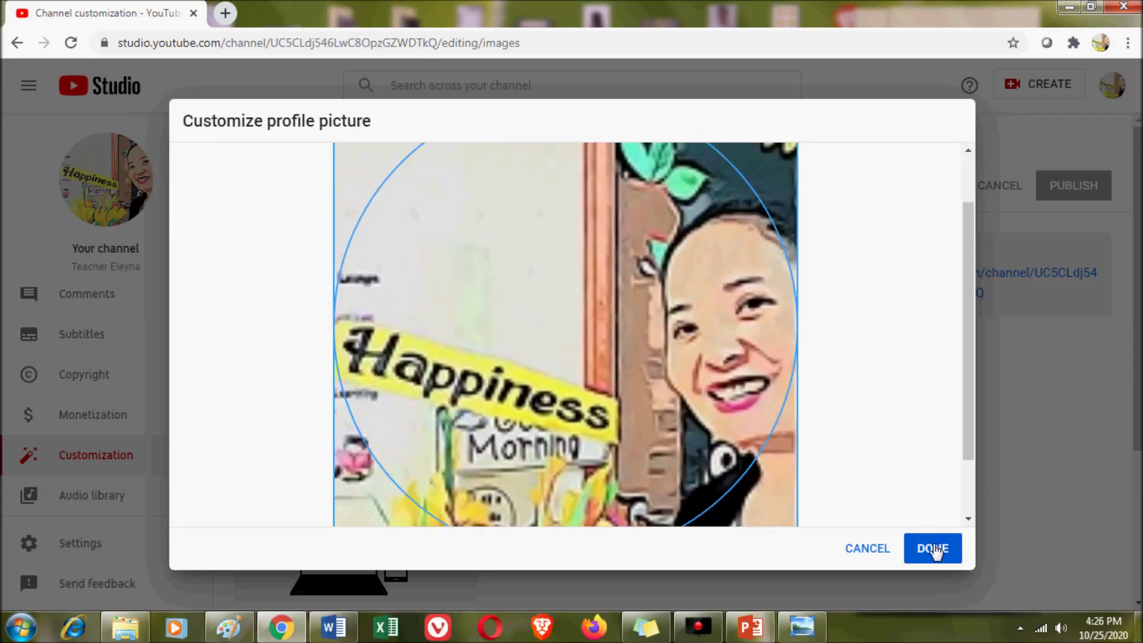
pyautogui.click(935, 547)
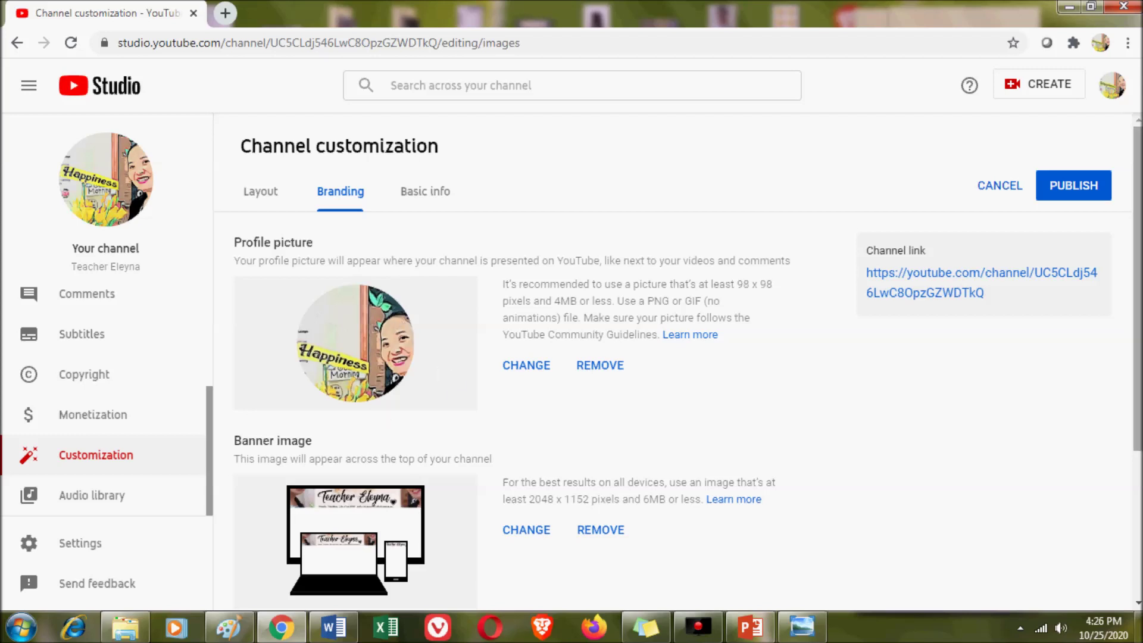
pyautogui.scroll(-3, 430, 323)
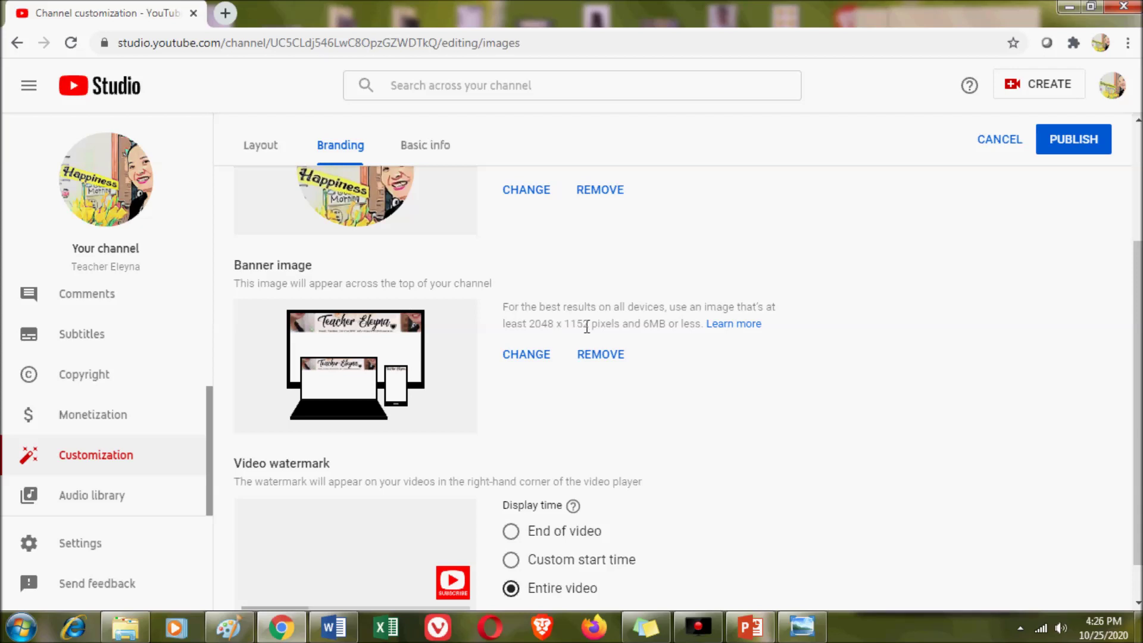
pyautogui.moveTo(529, 324); pyautogui.dragTo(590, 328)
pyautogui.moveTo(644, 325); pyautogui.dragTo(668, 327)
pyautogui.click(532, 356)
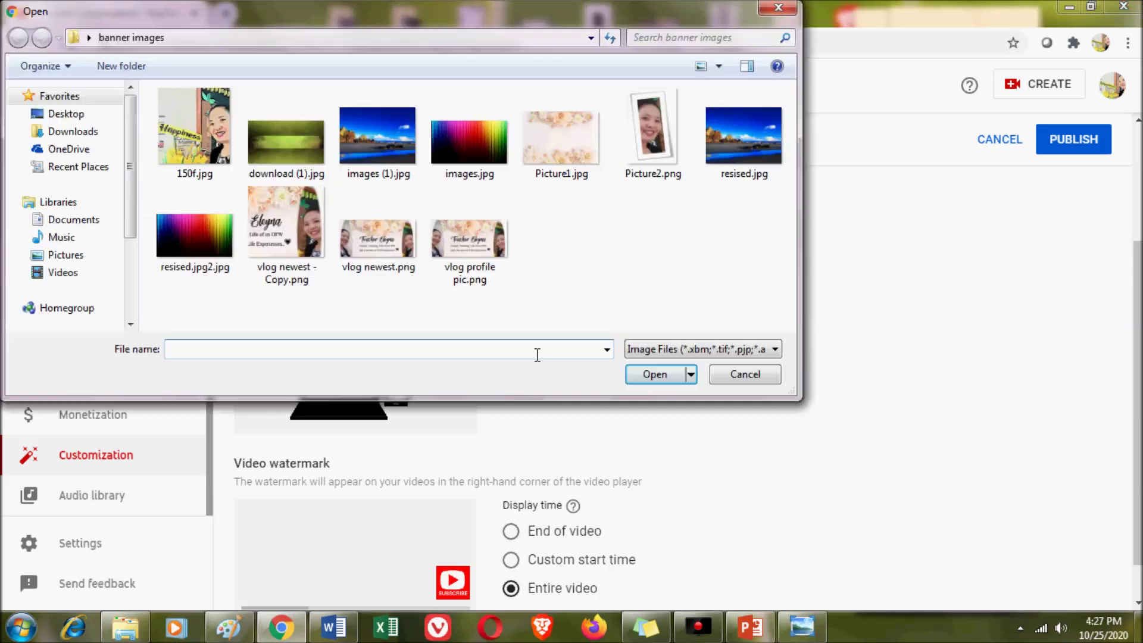
pyautogui.click(758, 379)
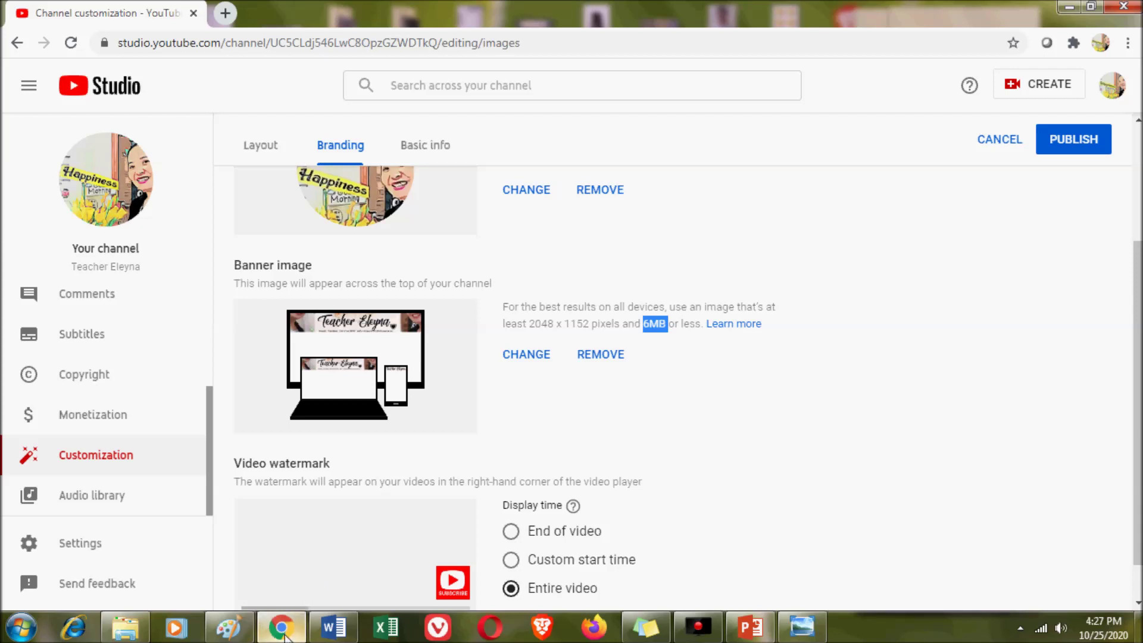
pyautogui.click(462, 436)
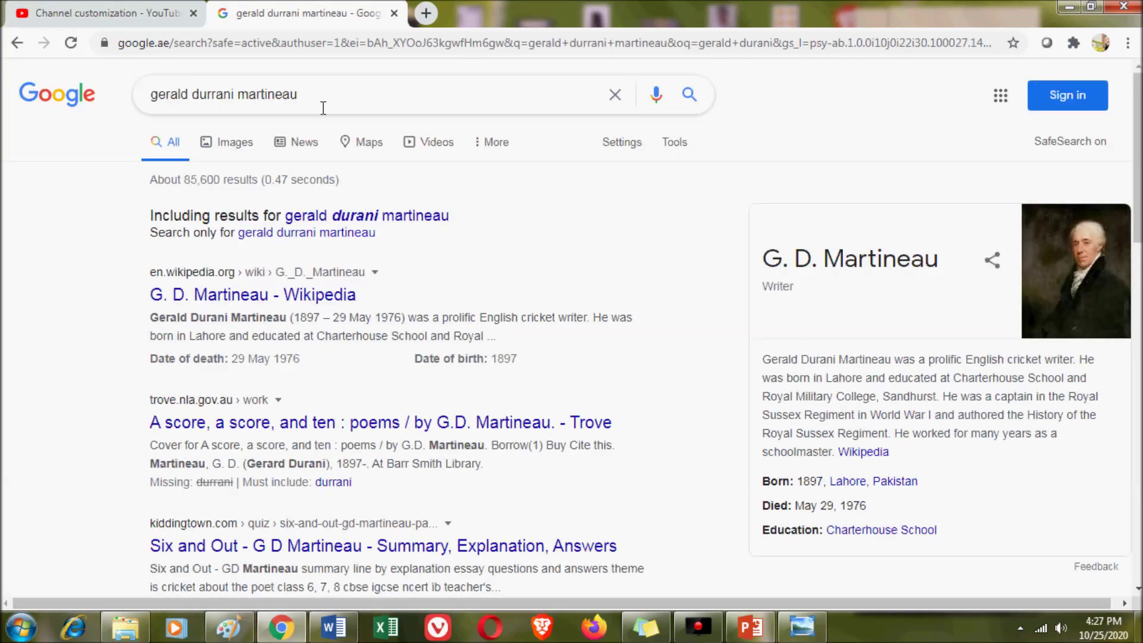
# - Search Google Images for 'samples of youtube banne', then for 'wallpaper banner'
pyautogui.moveTo(298, 94); pyautogui.dragTo(116, 84)
pyautogui.write('sample')
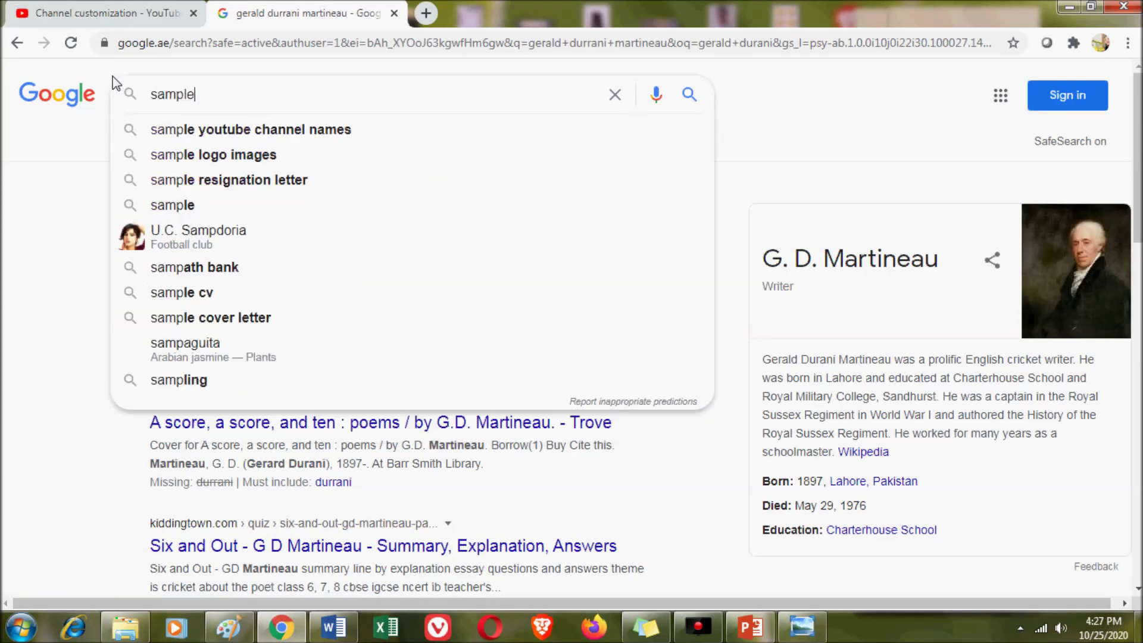
pyautogui.write('s of youtube b')
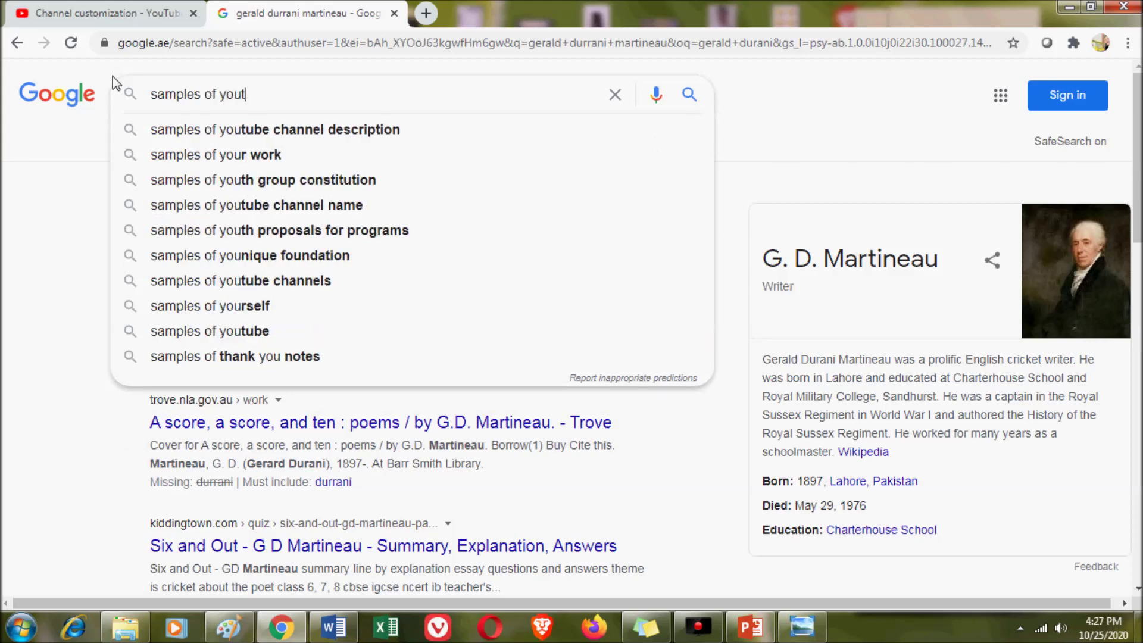
pyautogui.write('anner')
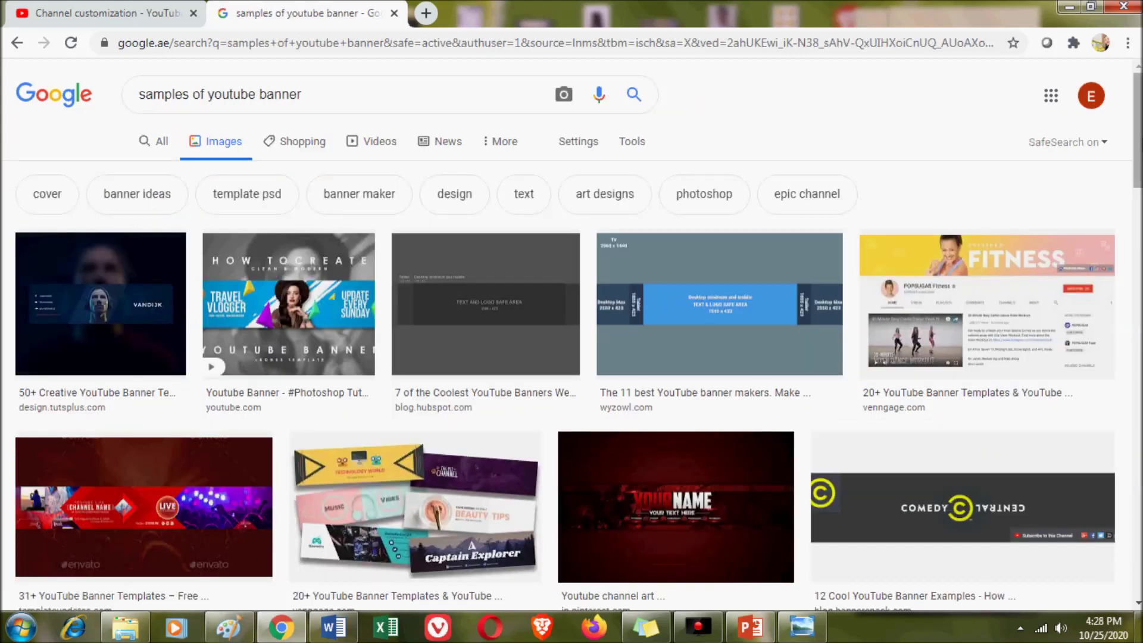
pyautogui.scroll(-15, 656, 279)
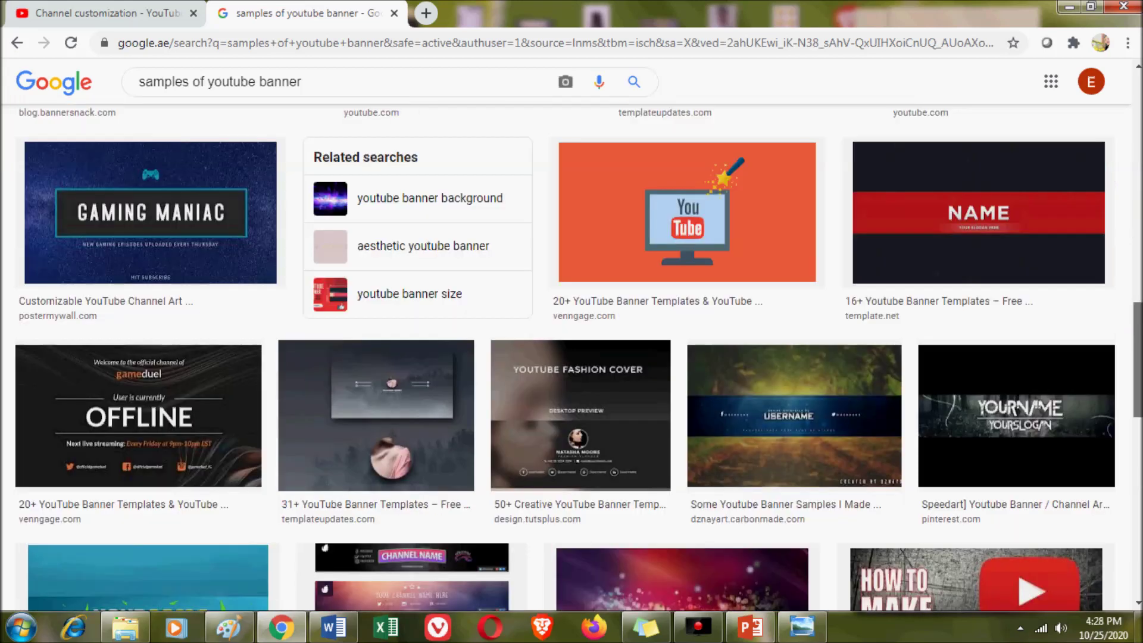
pyautogui.scroll(15, 558, 374)
pyautogui.moveTo(301, 94); pyautogui.dragTo(120, 92)
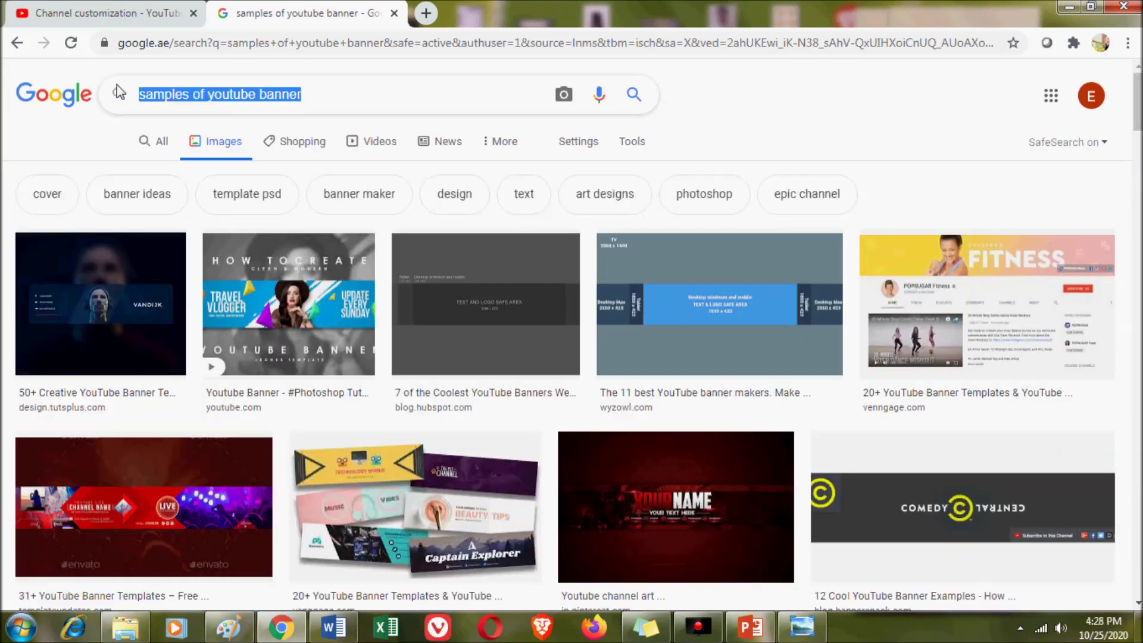
pyautogui.write('wallpaper banner')
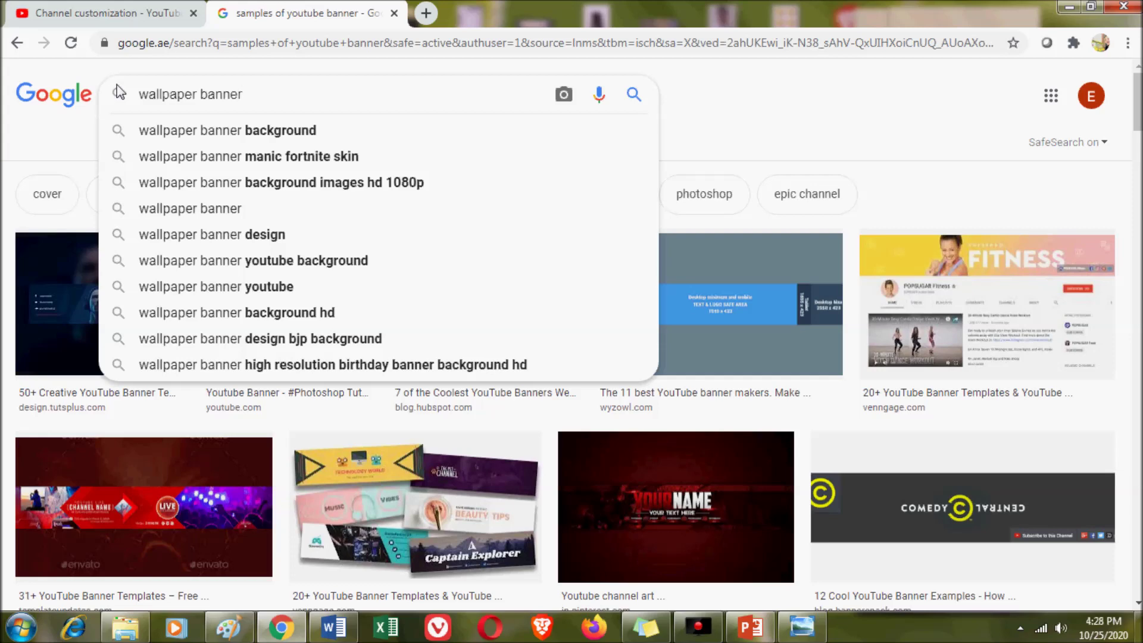
pyautogui.press('Return')
pyautogui.scroll(-3, 659, 319)
pyautogui.moveTo(1139, 169); pyautogui.dragTo(1139, 217)
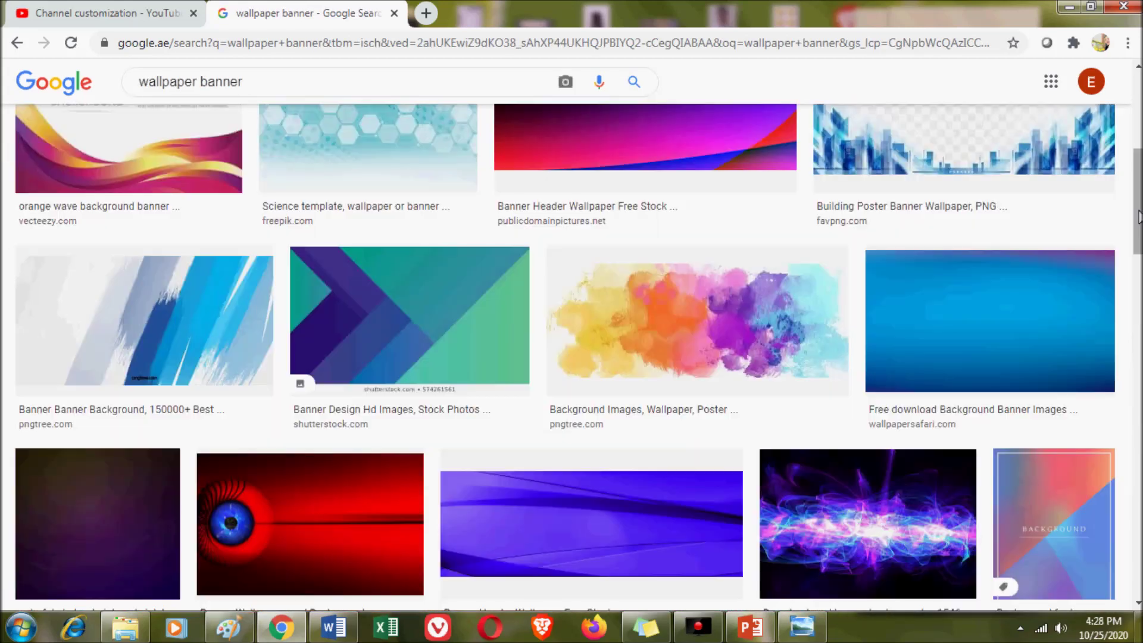
# - Save the watercolor background image as download.jpg in the banner images folder
pyautogui.rightClick(676, 329)
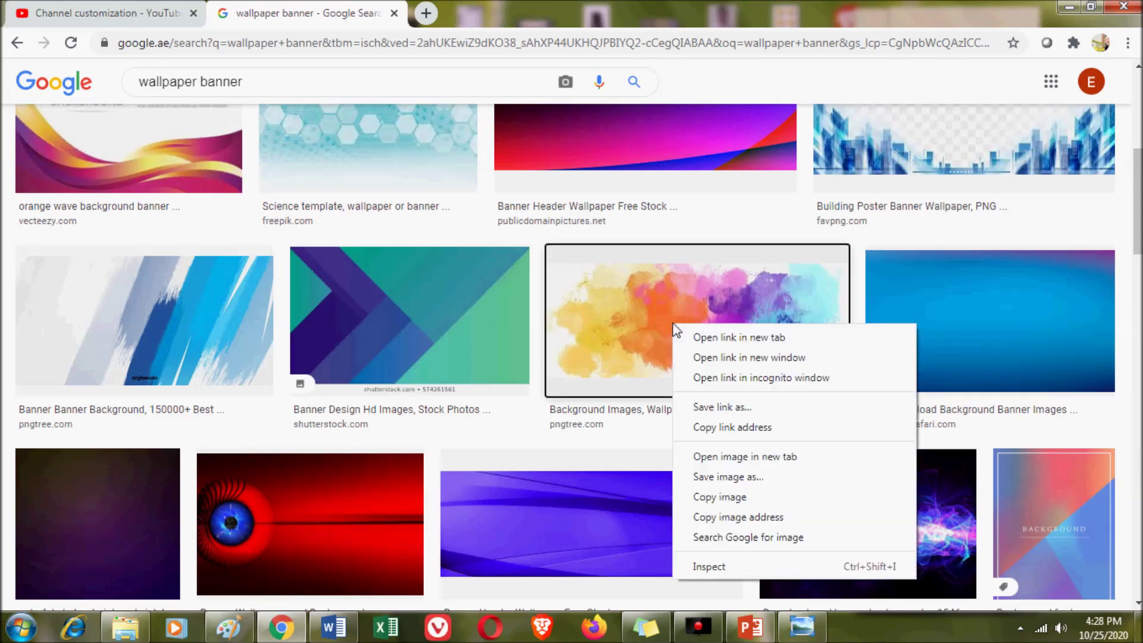
pyautogui.click(743, 478)
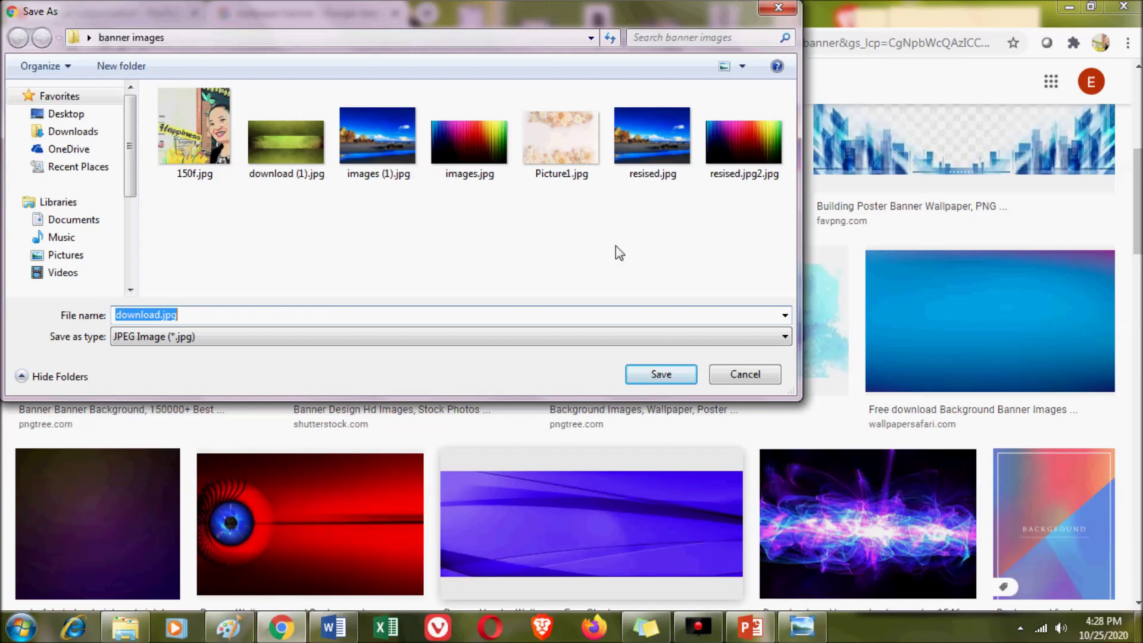
pyautogui.click(667, 372)
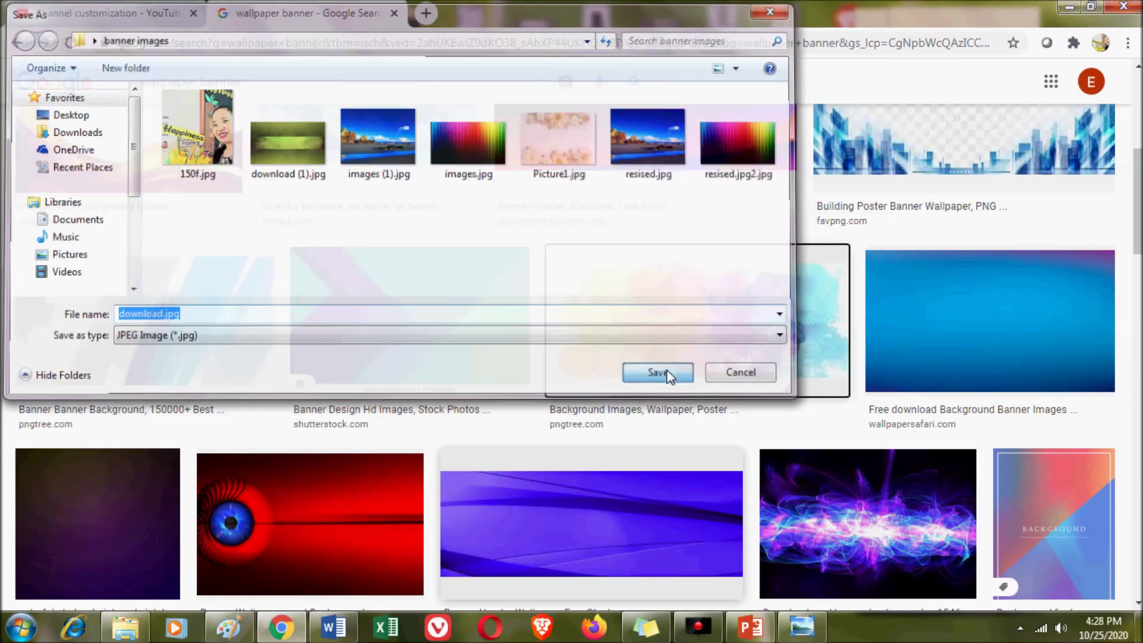
pyautogui.click(284, 632)
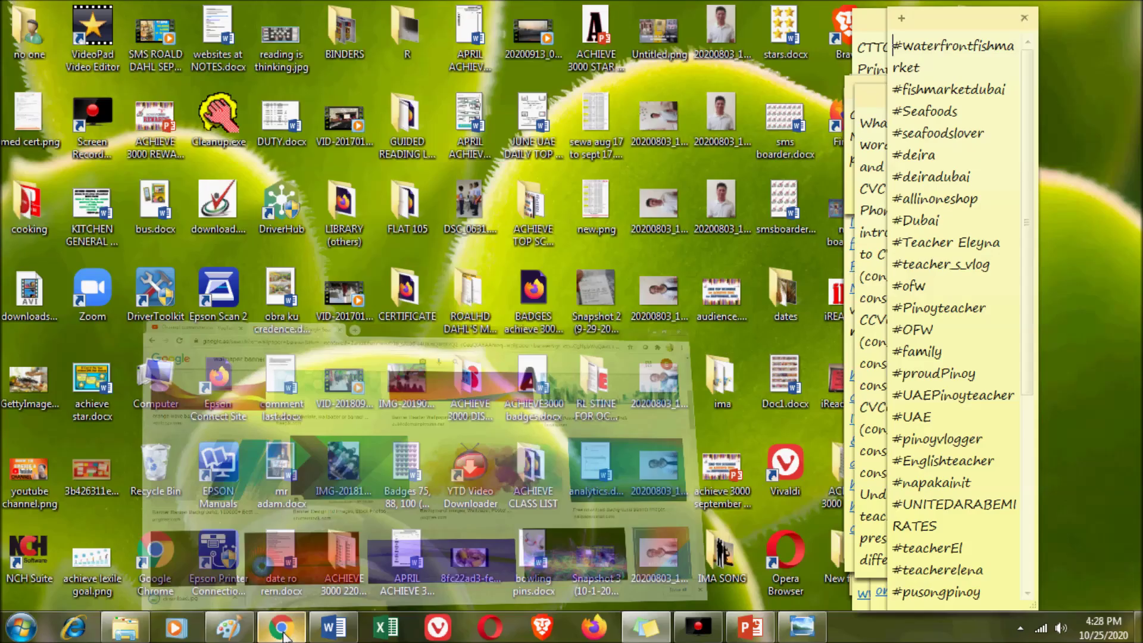
# - Back in YouTube Studio, try uploading download.jpg as the new banner image
pyautogui.click(283, 631)
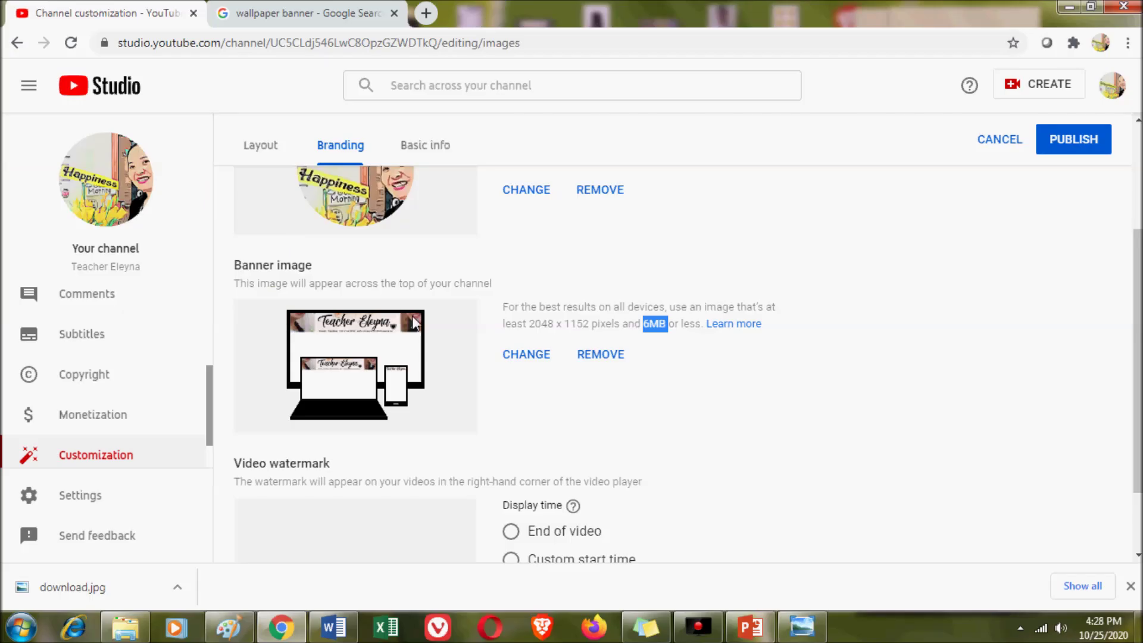
pyautogui.click(529, 359)
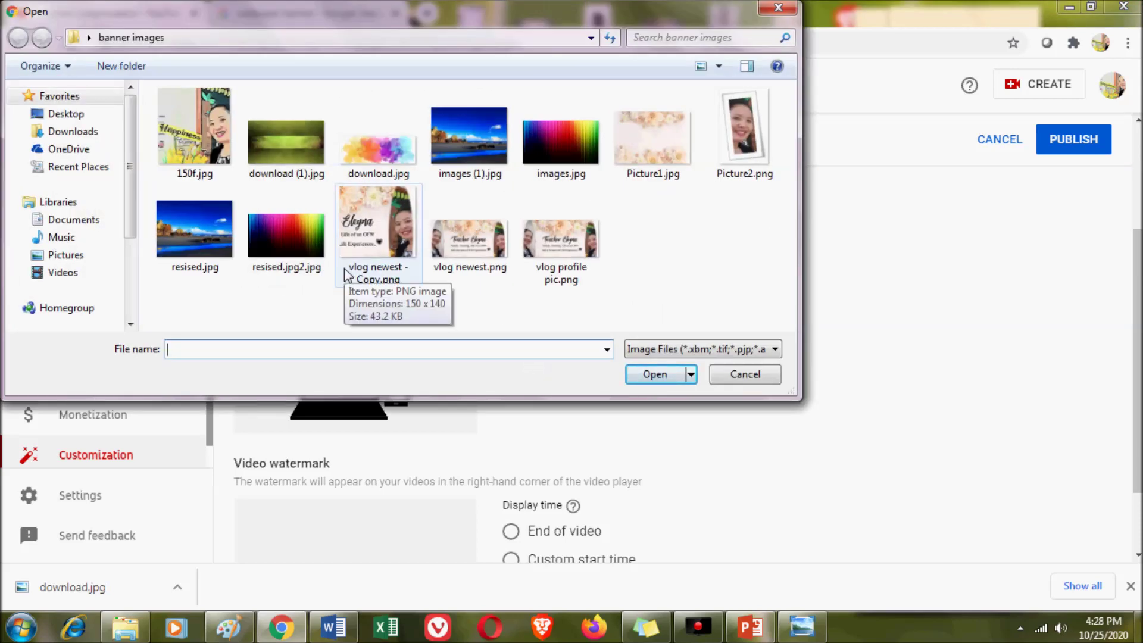
pyautogui.doubleClick(381, 146)
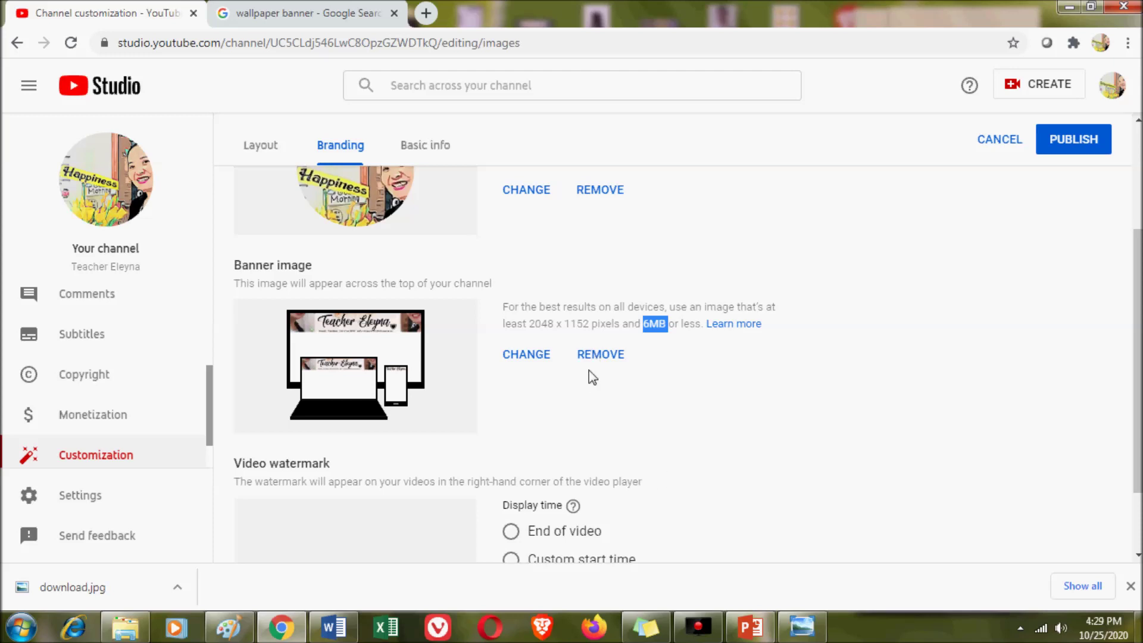
# - Open download.jpg from the banner images folder in Photo Viewer and send it to Paint
pyautogui.click(137, 630)
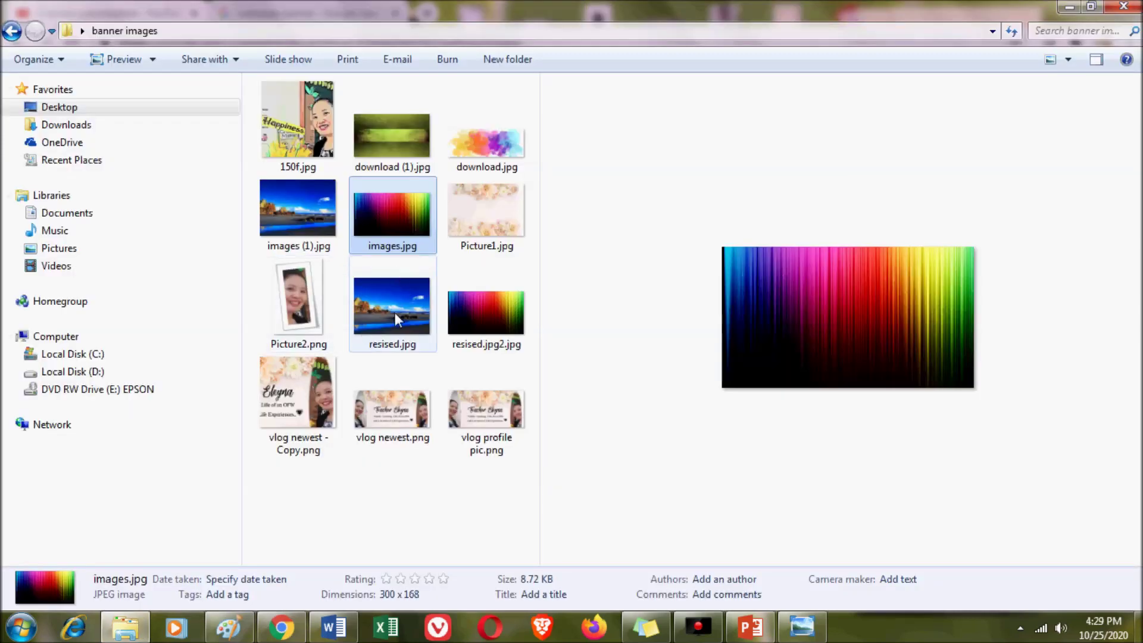
pyautogui.doubleClick(488, 139)
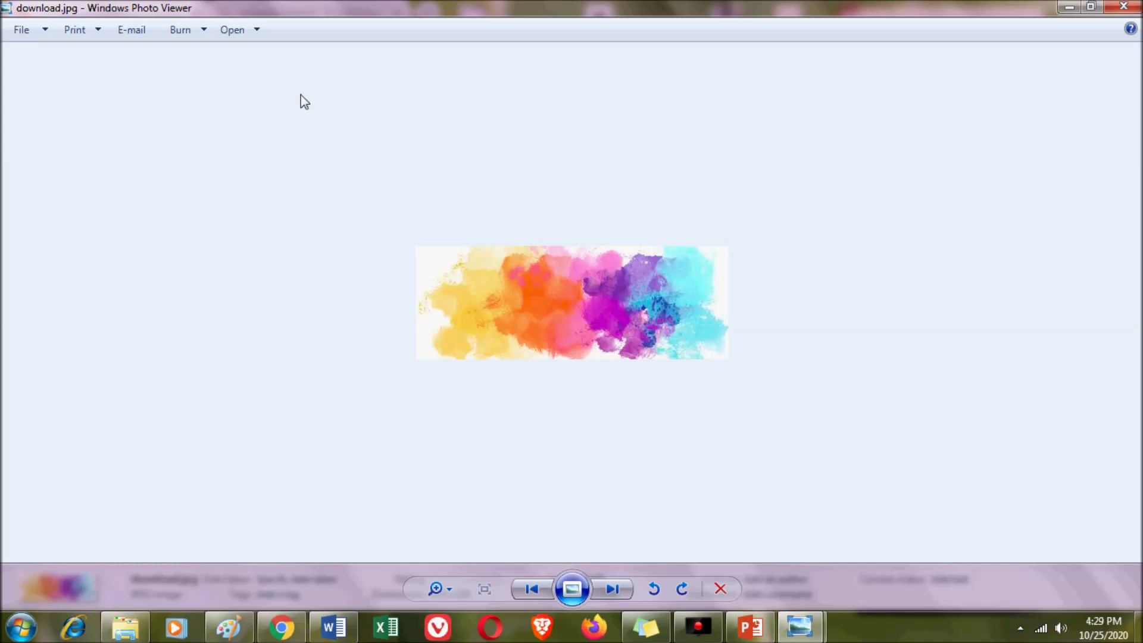
pyautogui.click(252, 29)
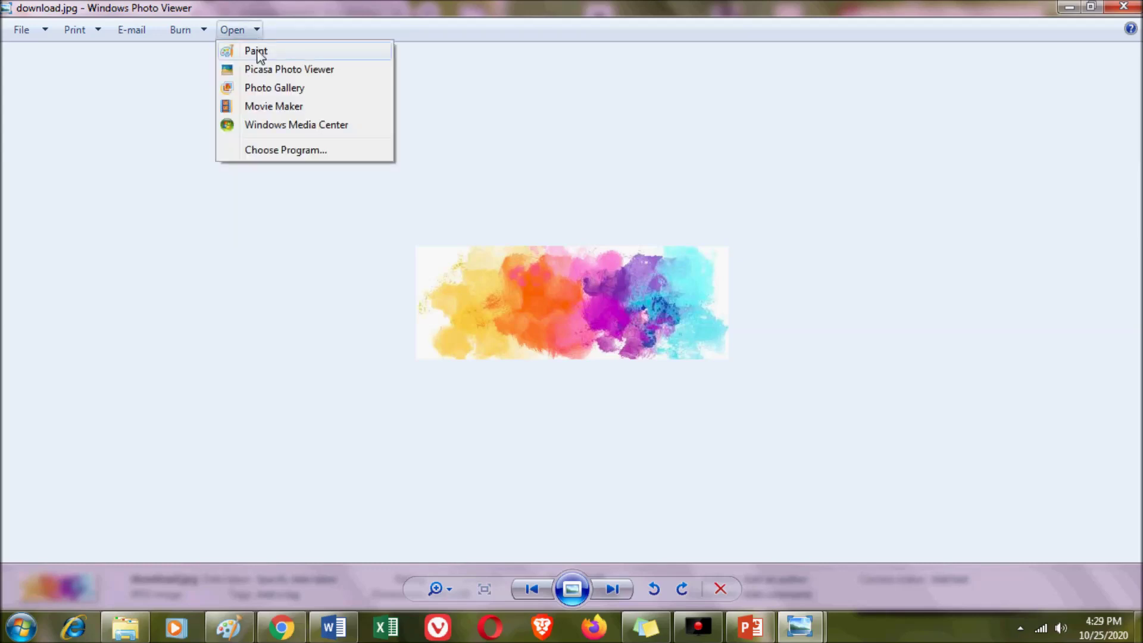
pyautogui.click(257, 48)
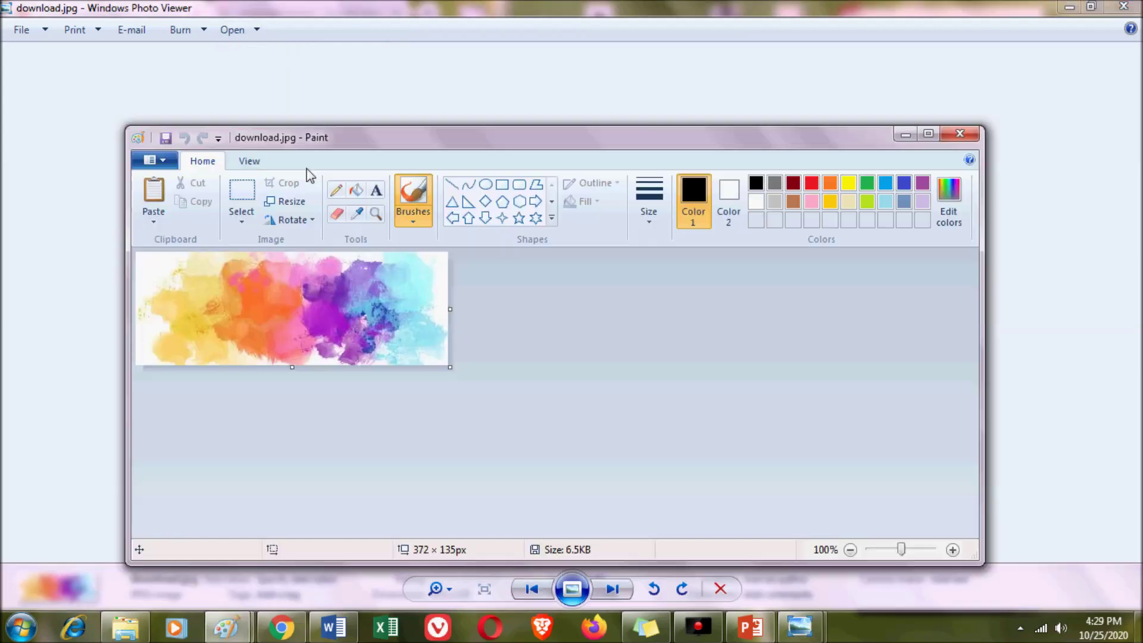
# - Resize the picture by pixels to 3174 × 1152, keeping the aspect ratio
pyautogui.click(290, 202)
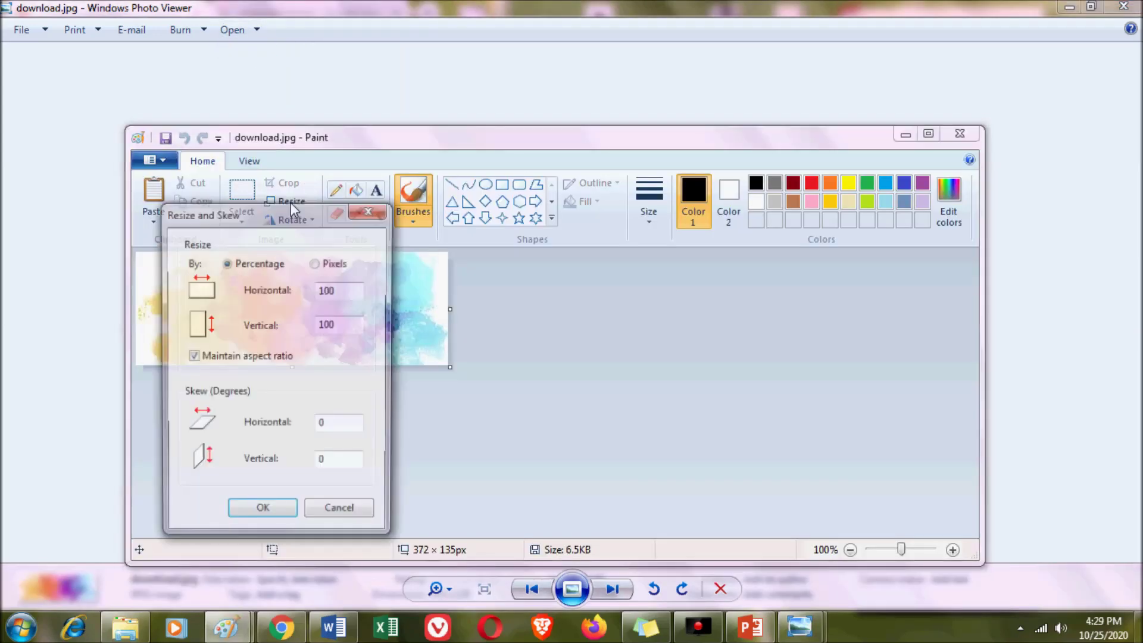
pyautogui.click(316, 263)
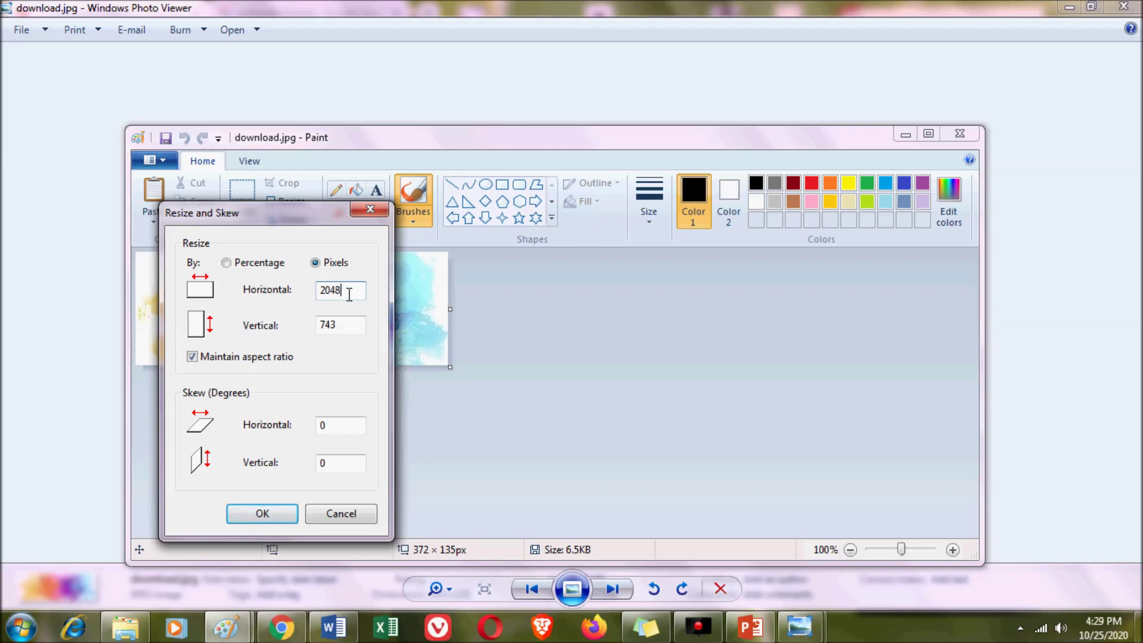
pyautogui.moveTo(347, 292); pyautogui.dragTo(322, 290)
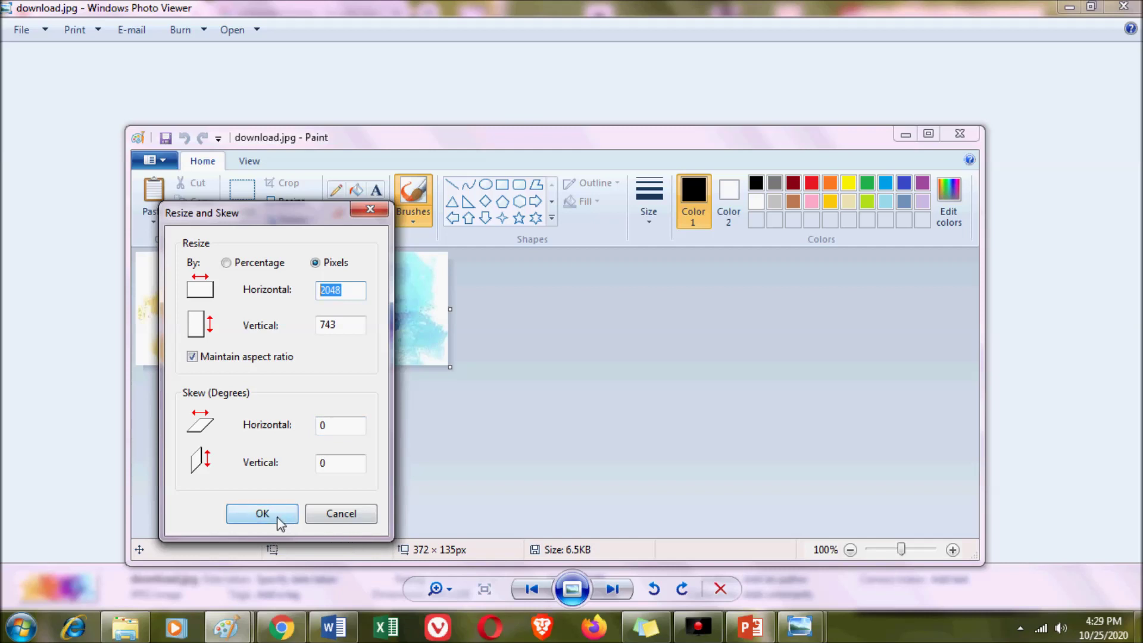
pyautogui.moveTo(342, 330); pyautogui.dragTo(310, 326)
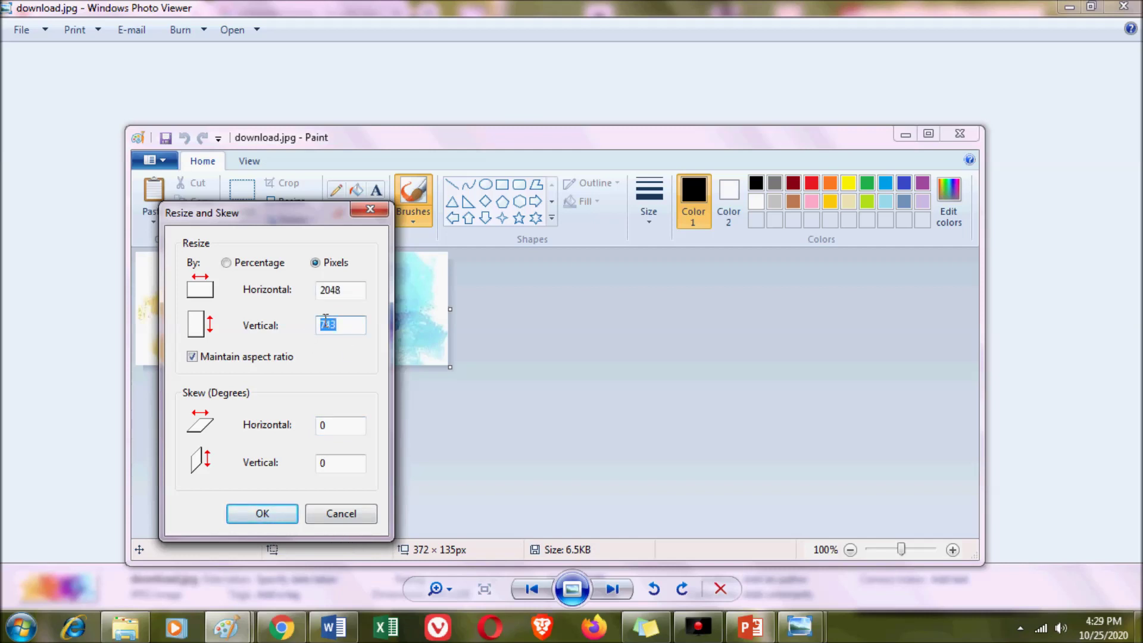
pyautogui.write('1152')
pyautogui.moveTo(343, 294); pyautogui.dragTo(319, 293)
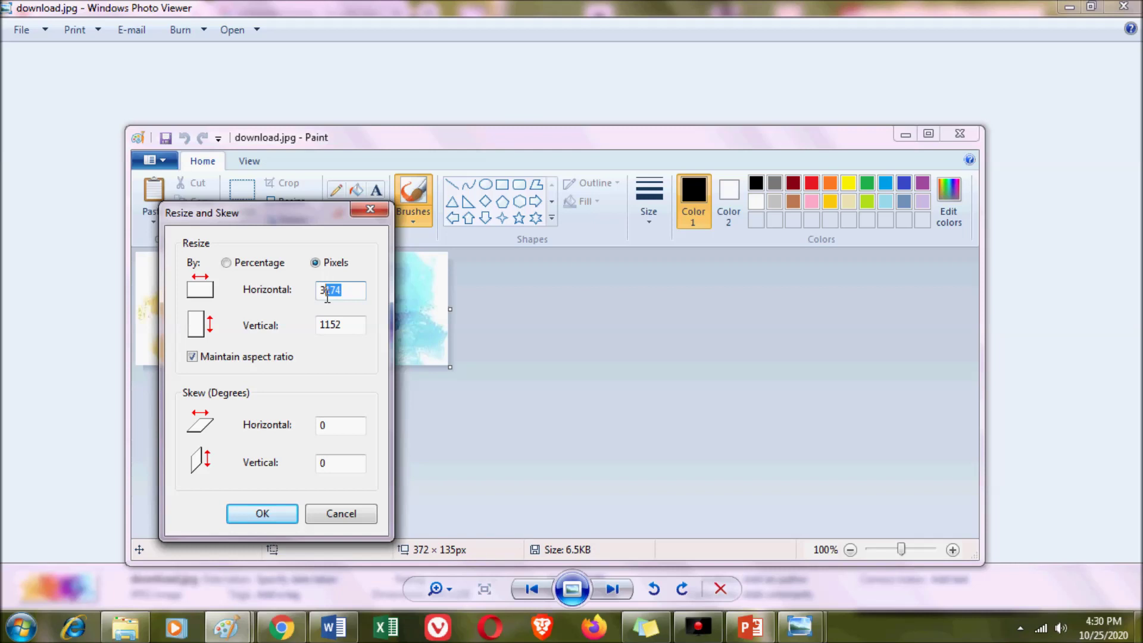
pyautogui.moveTo(354, 331); pyautogui.dragTo(318, 328)
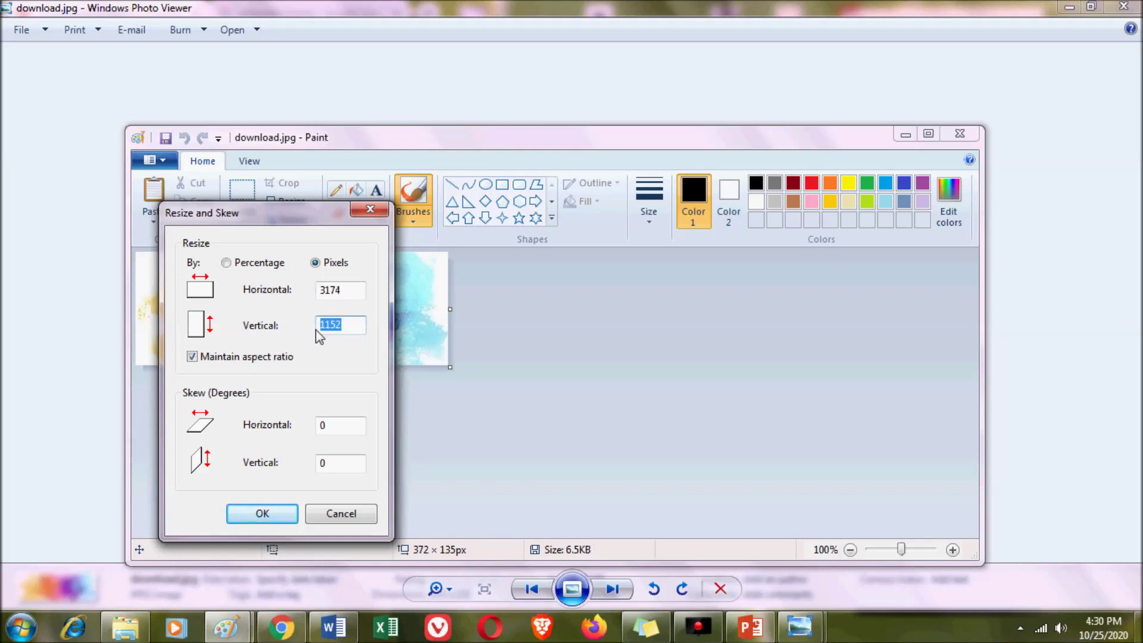
pyautogui.click(273, 513)
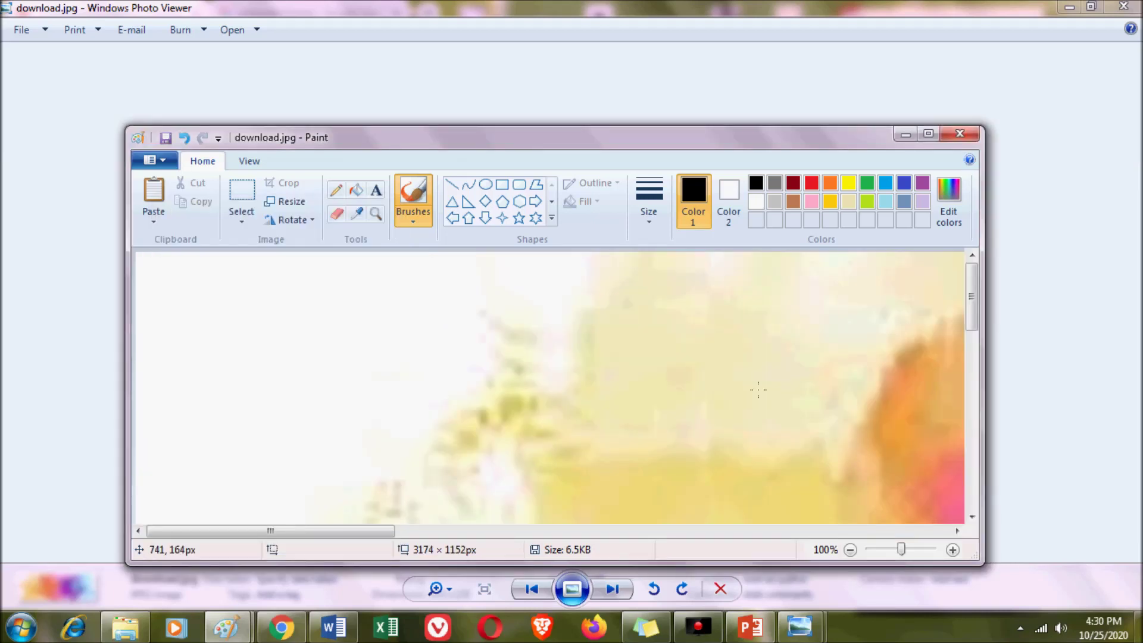
pyautogui.doubleClick(873, 137)
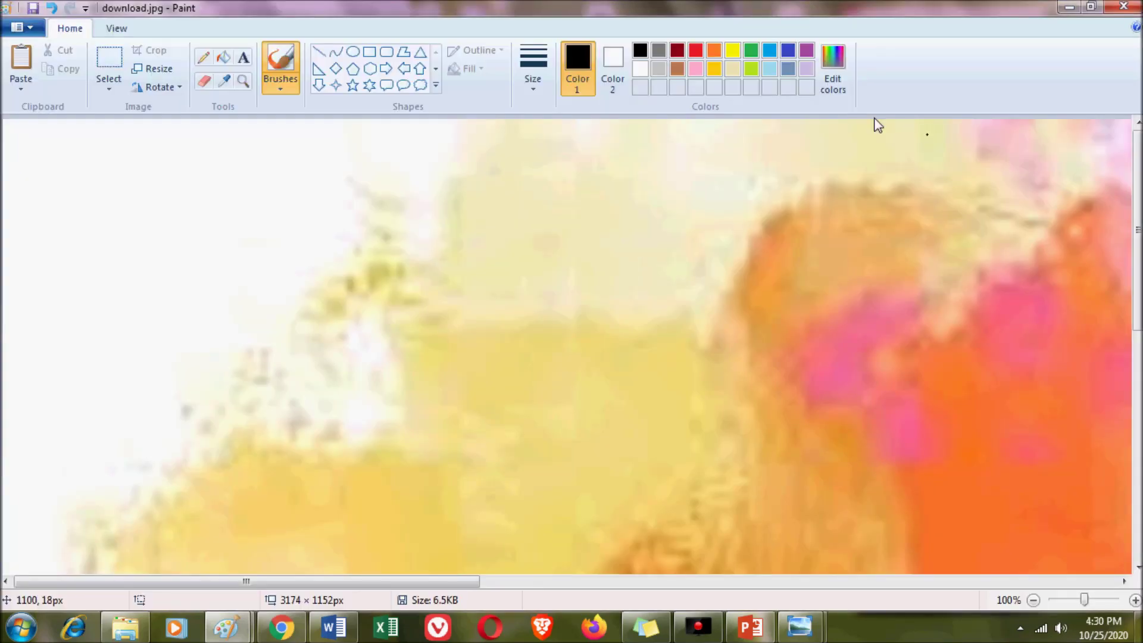
# - Use Paint's Save as to store the enlarged picture under the name 'resised image'
pyautogui.click(28, 30)
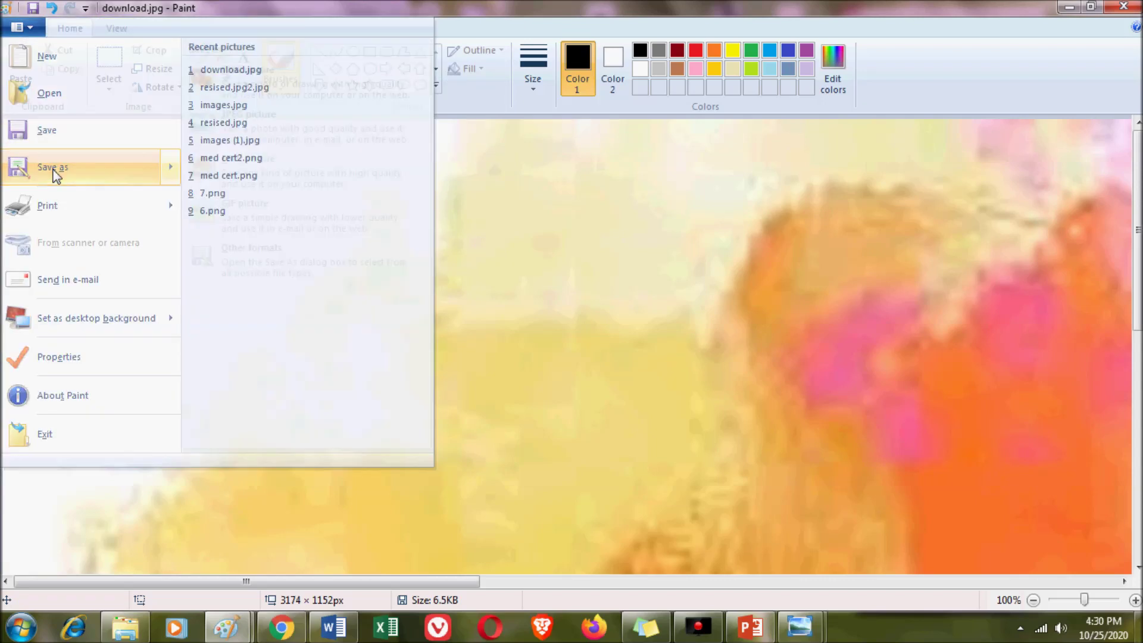
pyautogui.click(55, 174)
pyautogui.write('resi')
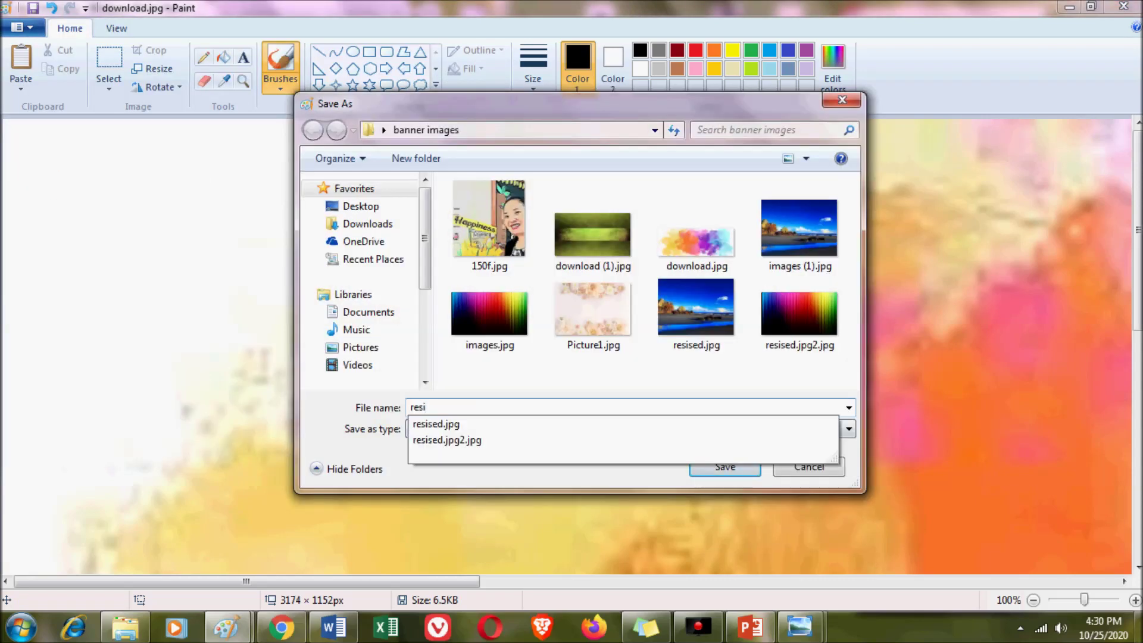
pyautogui.write('sed image')
pyautogui.press('Return')
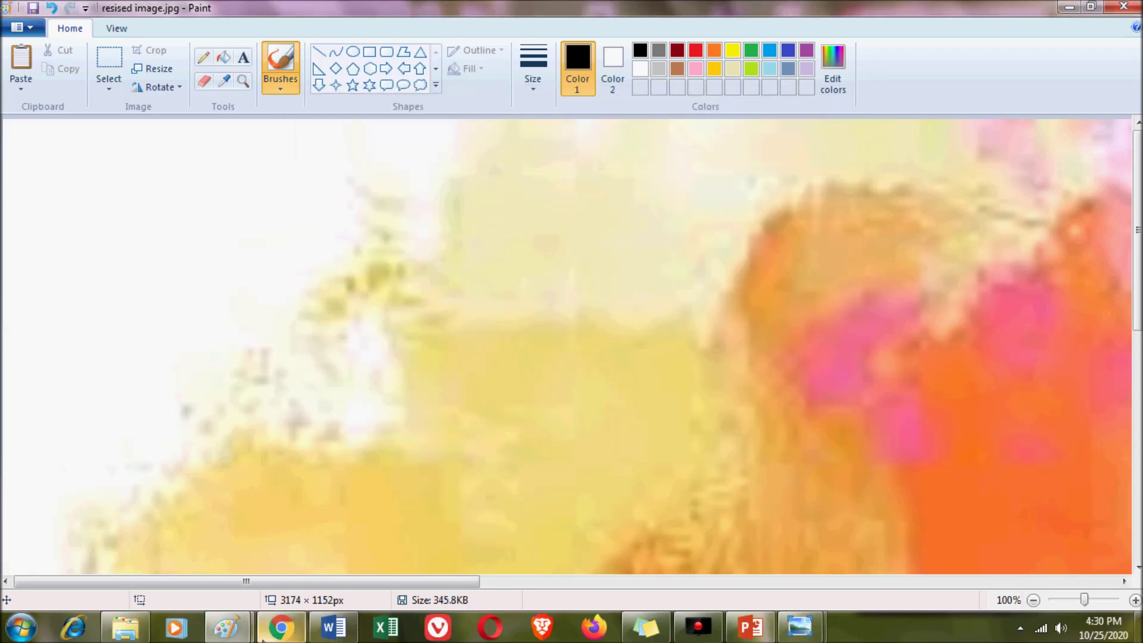
pyautogui.click(282, 627)
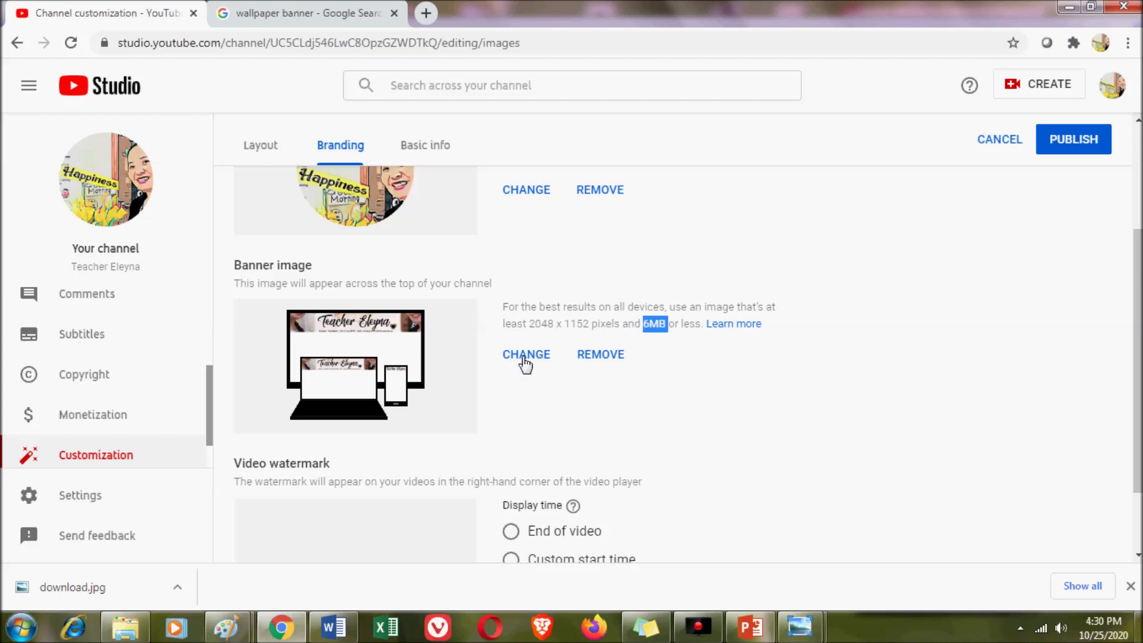
pyautogui.click(528, 356)
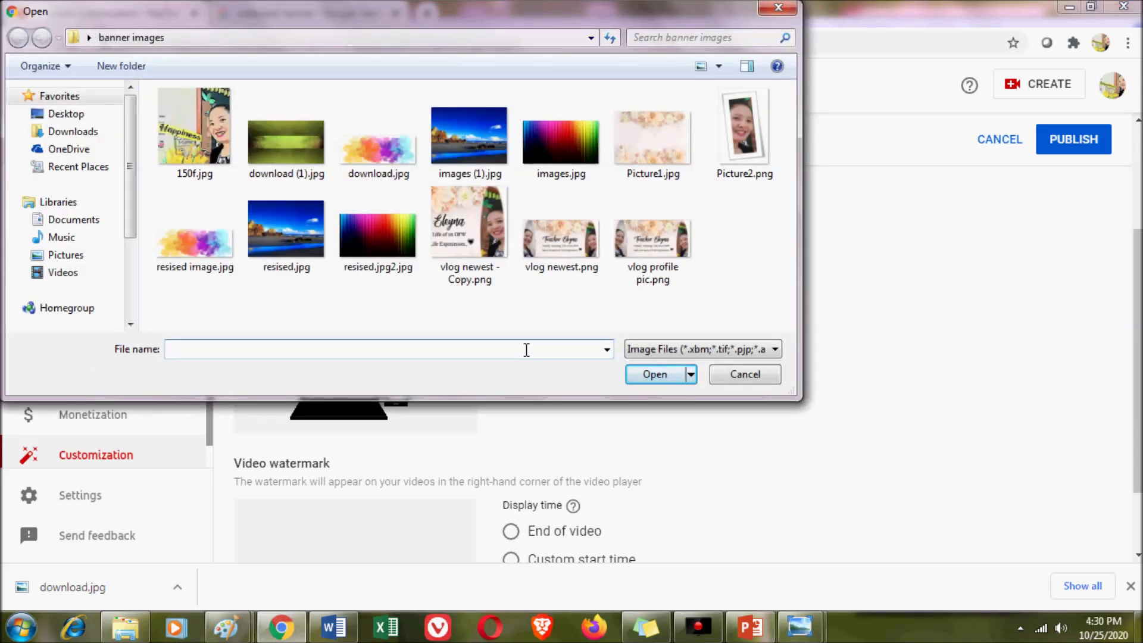
pyautogui.doubleClick(190, 253)
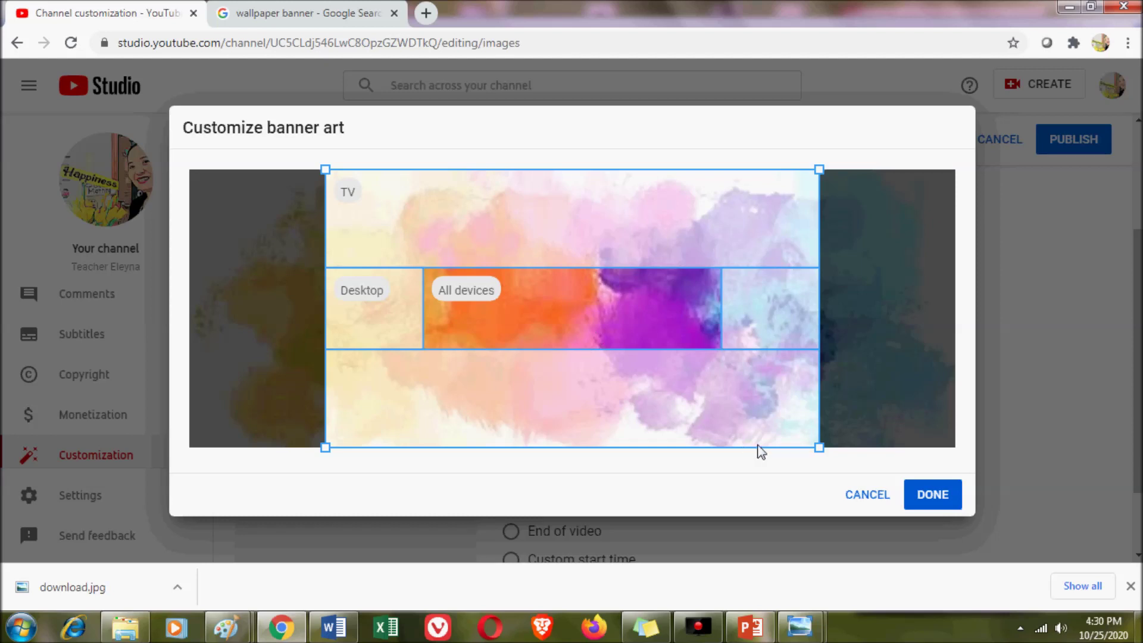
pyautogui.click(867, 494)
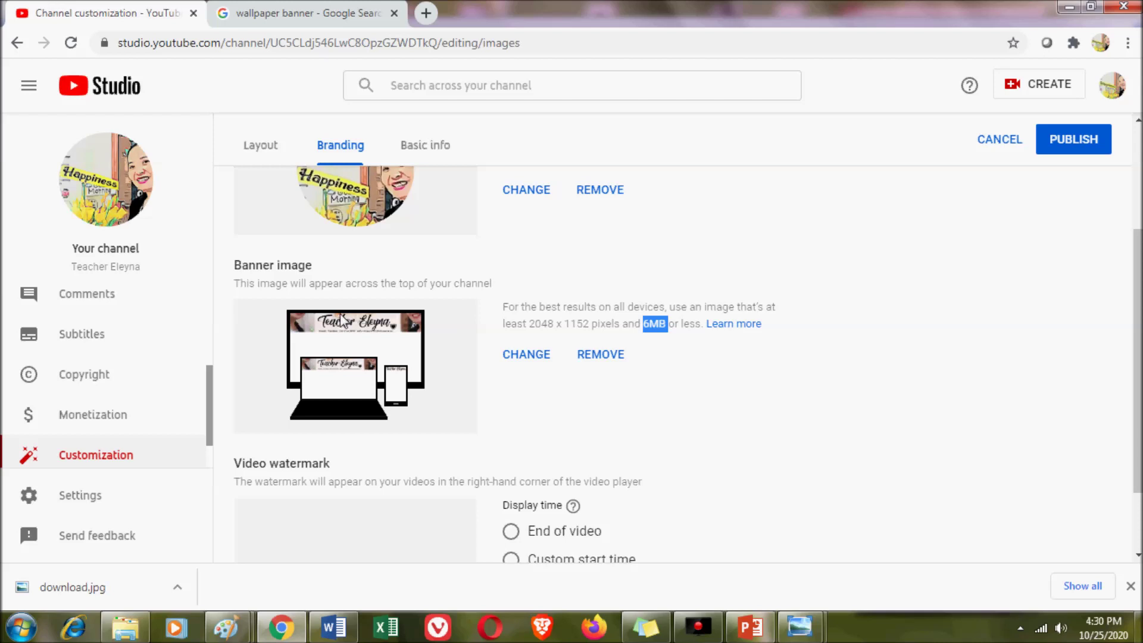
pyautogui.click(426, 14)
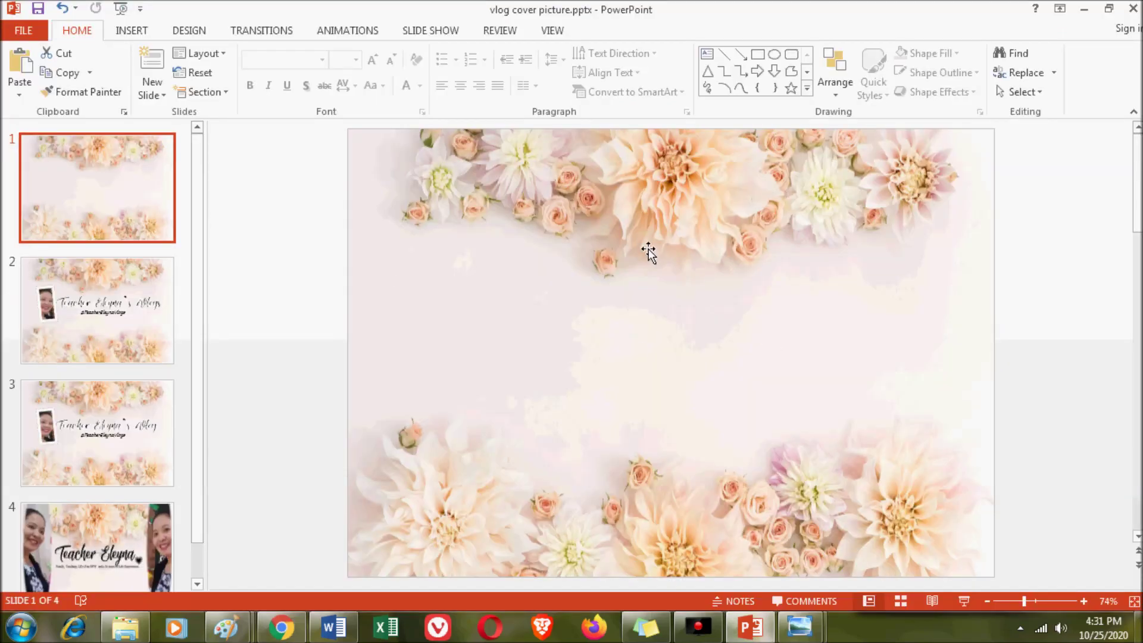
# - Show slide 4, the Teacher Eleyna two-photo cover, with no picture selected, then return to Paint
pyautogui.click(114, 318)
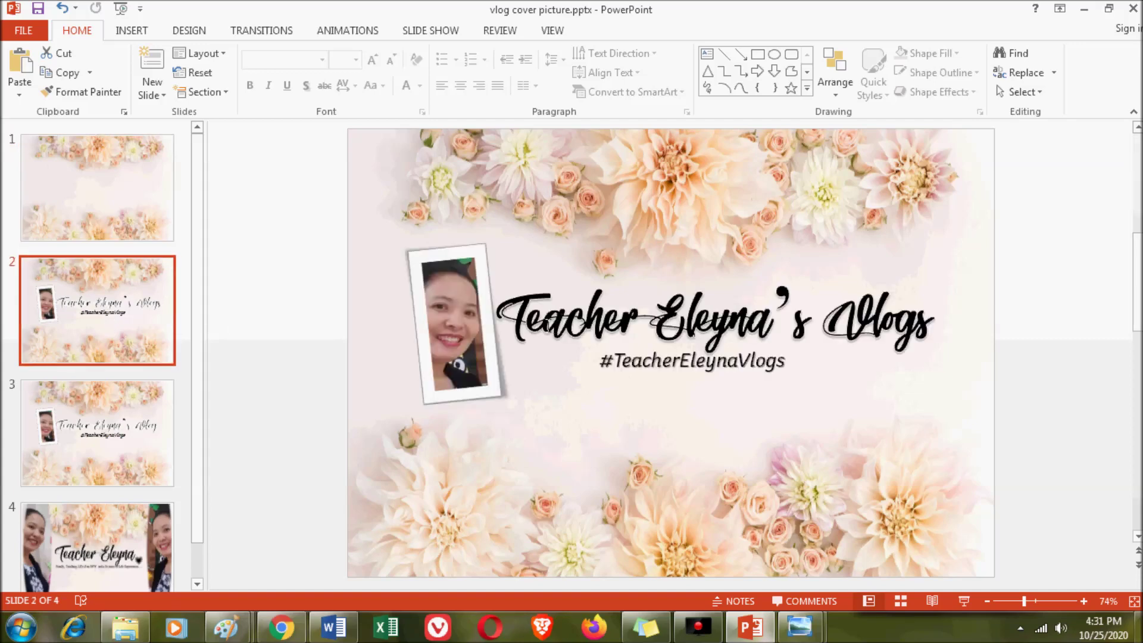
pyautogui.click(616, 329)
pyautogui.scroll(-2, 525, 399)
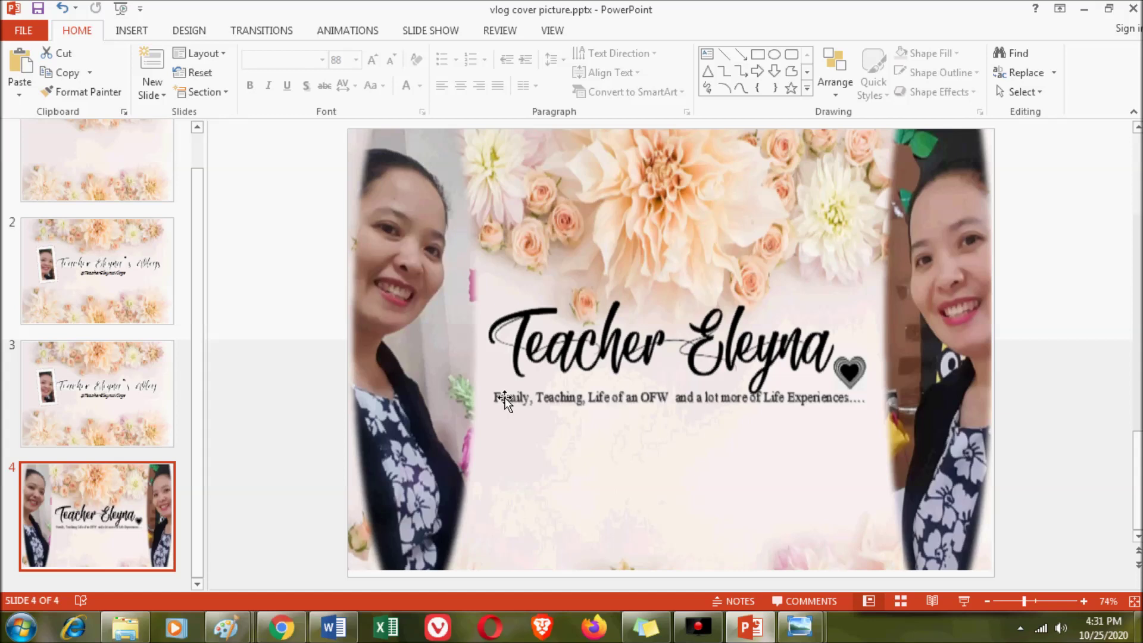
pyautogui.click(498, 397)
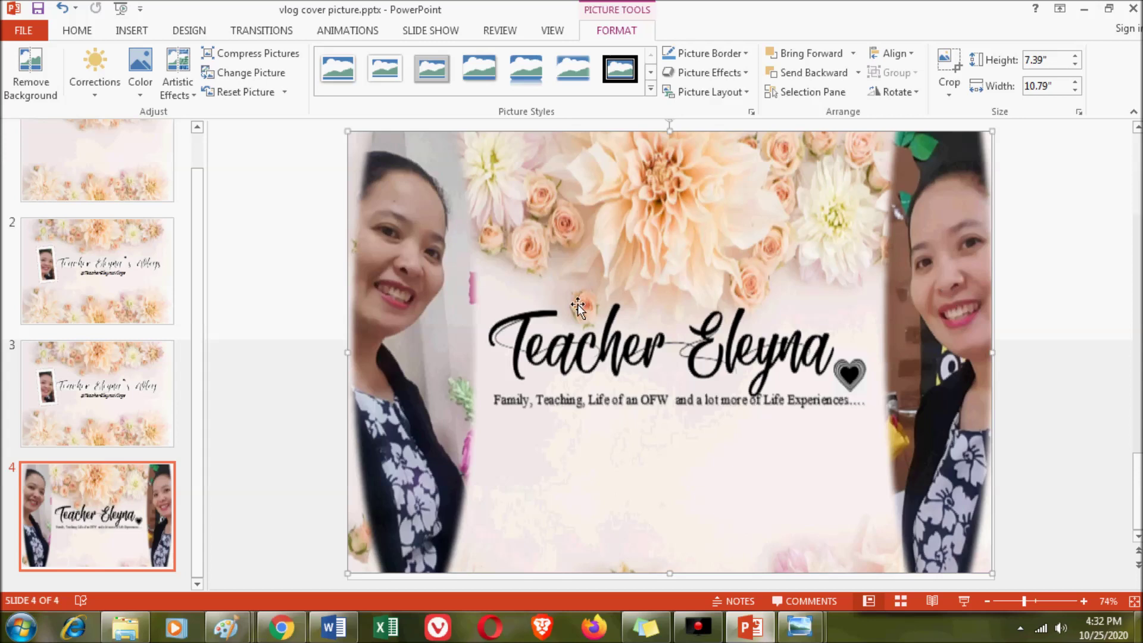
pyautogui.click(1078, 411)
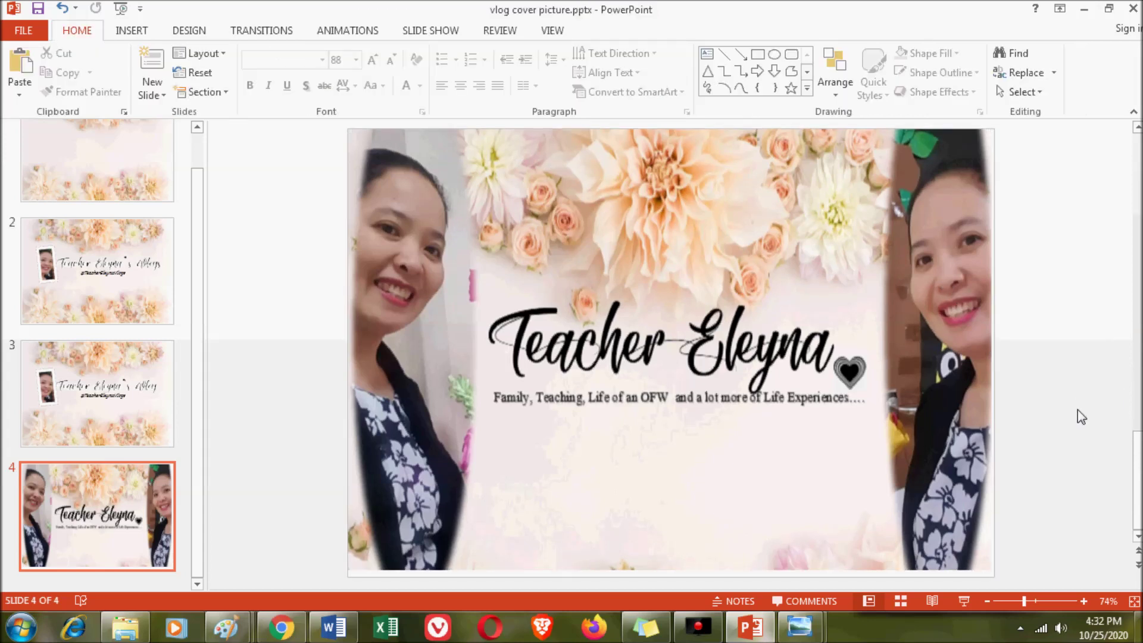
pyautogui.moveTo(226, 627)
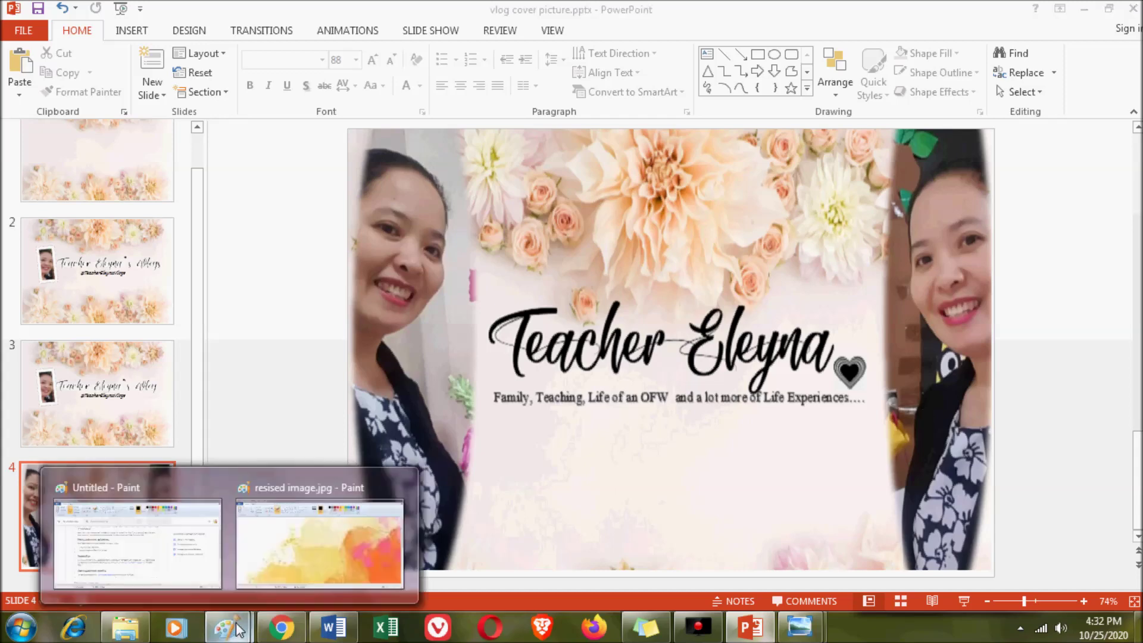
pyautogui.click(184, 580)
# - Paste the slide capture into Paint and crop it to the cover area
pyautogui.click(21, 59)
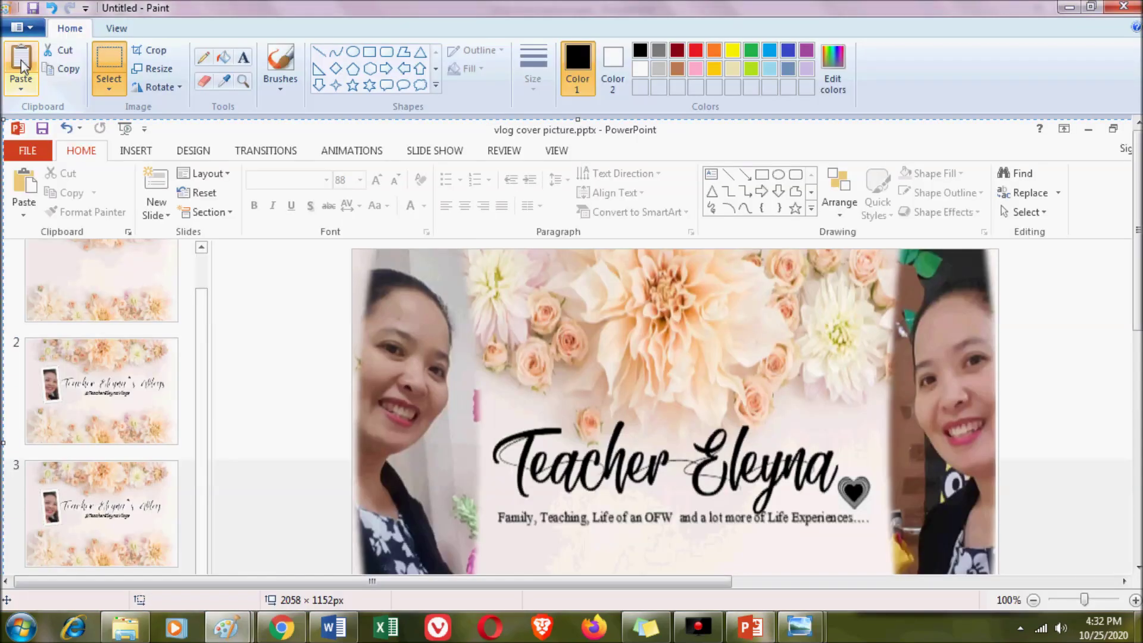
pyautogui.scroll(-3, 1063, 252)
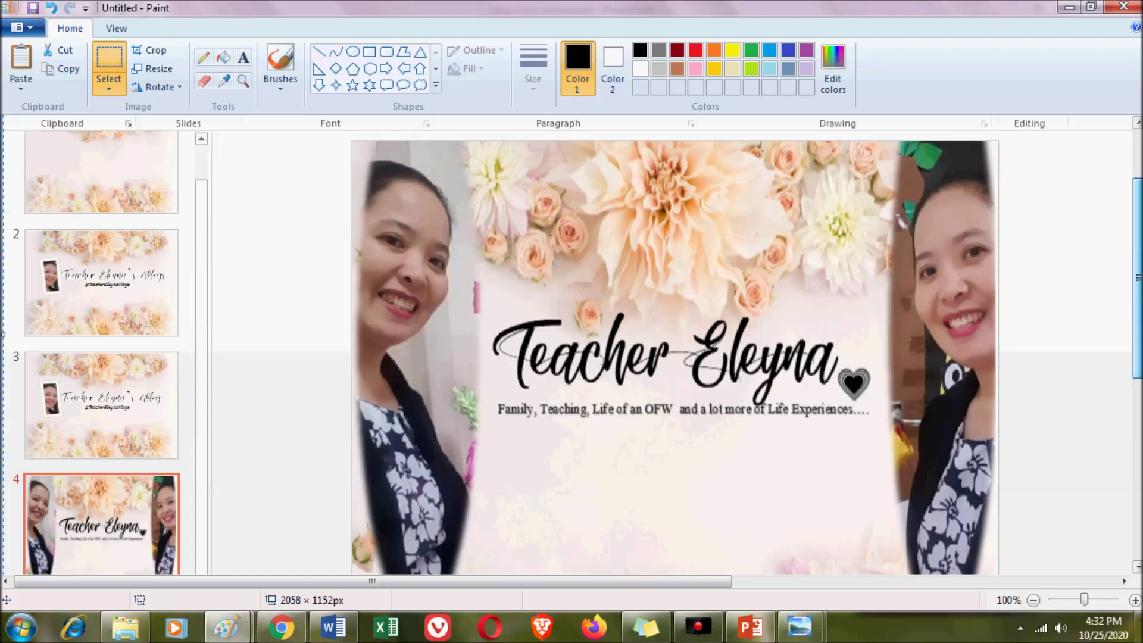
pyautogui.click(109, 60)
pyautogui.moveTo(351, 141); pyautogui.dragTo(997, 574)
pyautogui.click(150, 50)
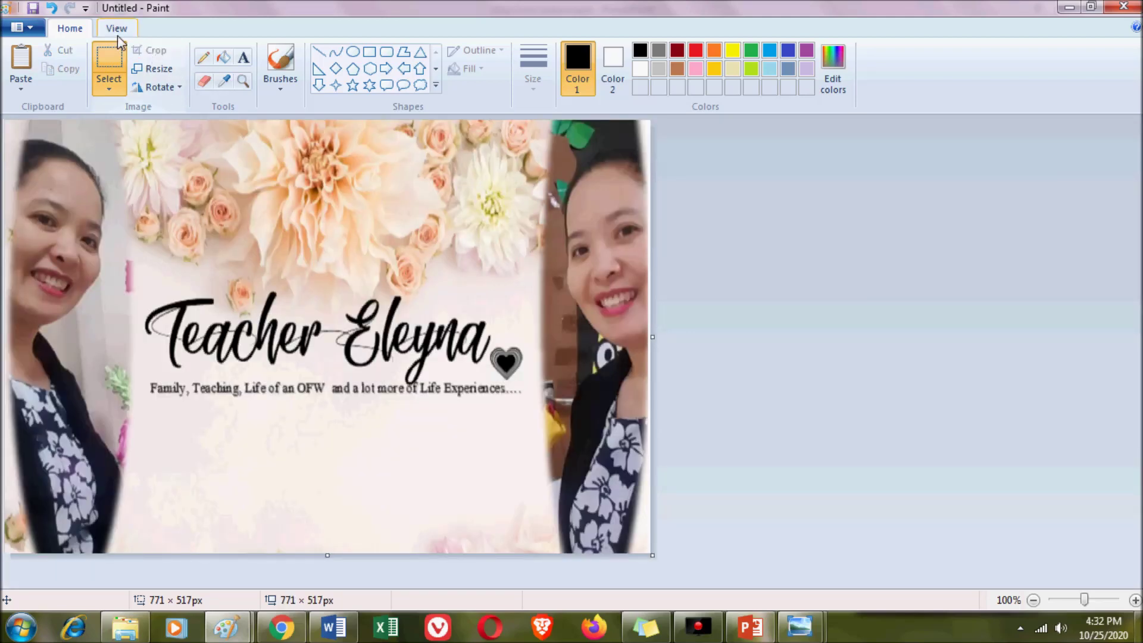
# - Resize the cropped image by pixels to 2048 px wide
pyautogui.click(156, 69)
pyautogui.click(189, 131)
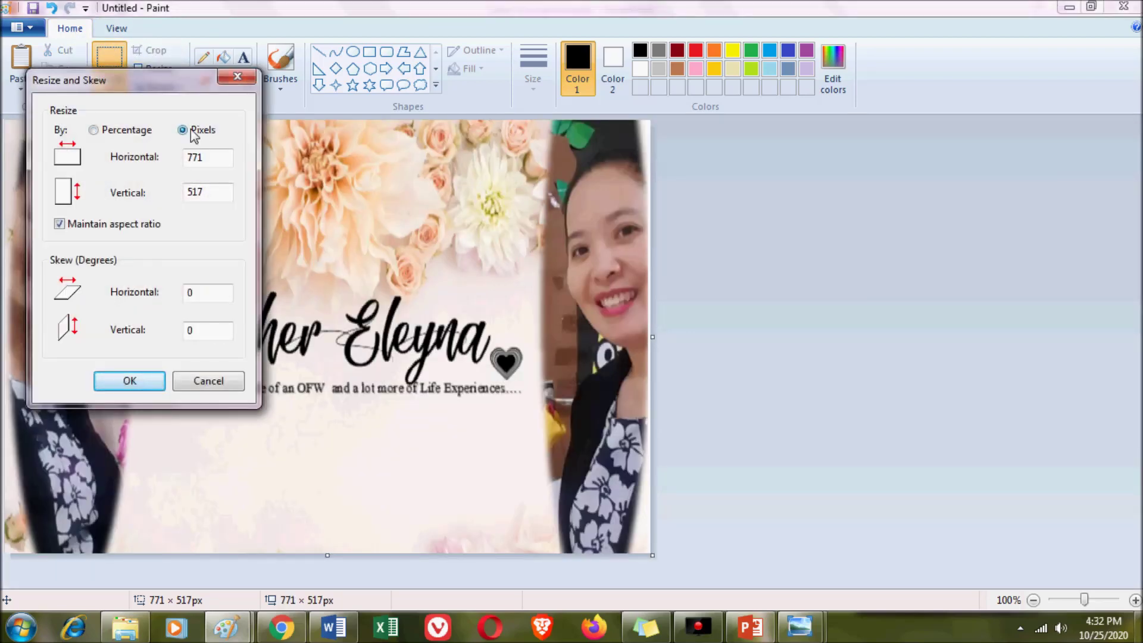
pyautogui.doubleClick(207, 159)
pyautogui.write('2048')
pyautogui.click(153, 384)
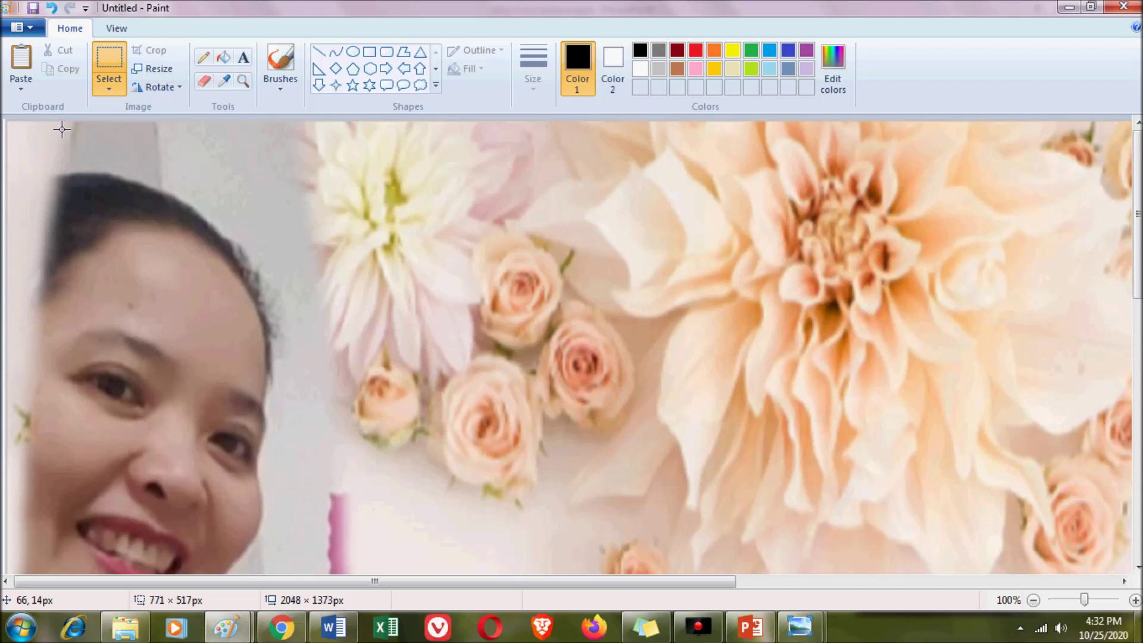
# - Save the image as newest.png and go back to the YouTube Studio Branding page
pyautogui.click(24, 27)
pyautogui.click(46, 130)
pyautogui.write('newest')
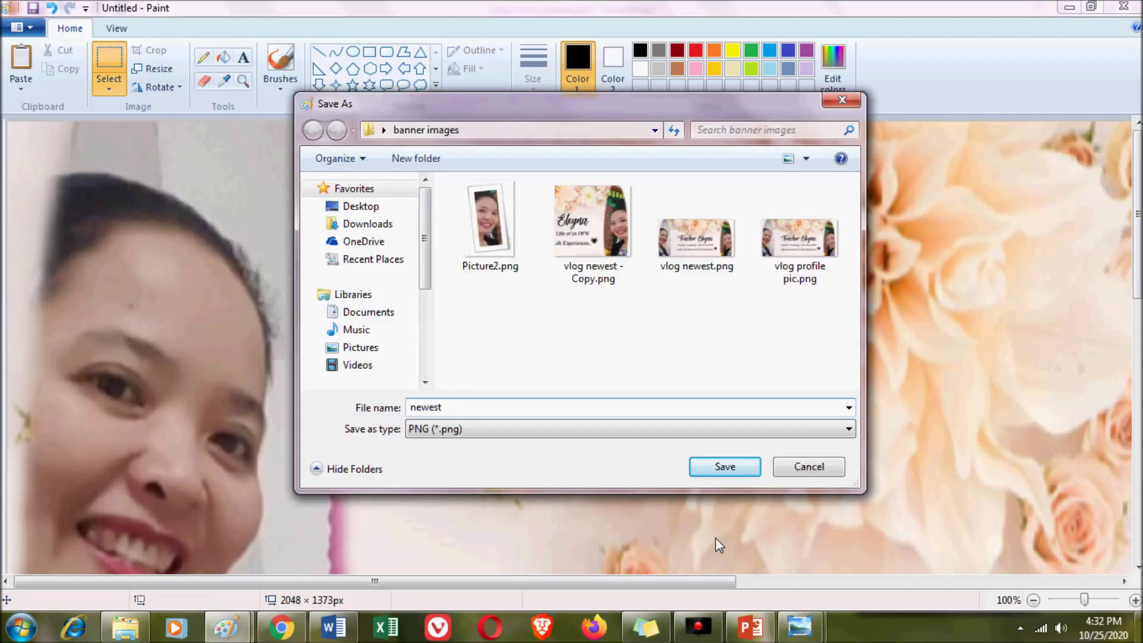
pyautogui.click(746, 466)
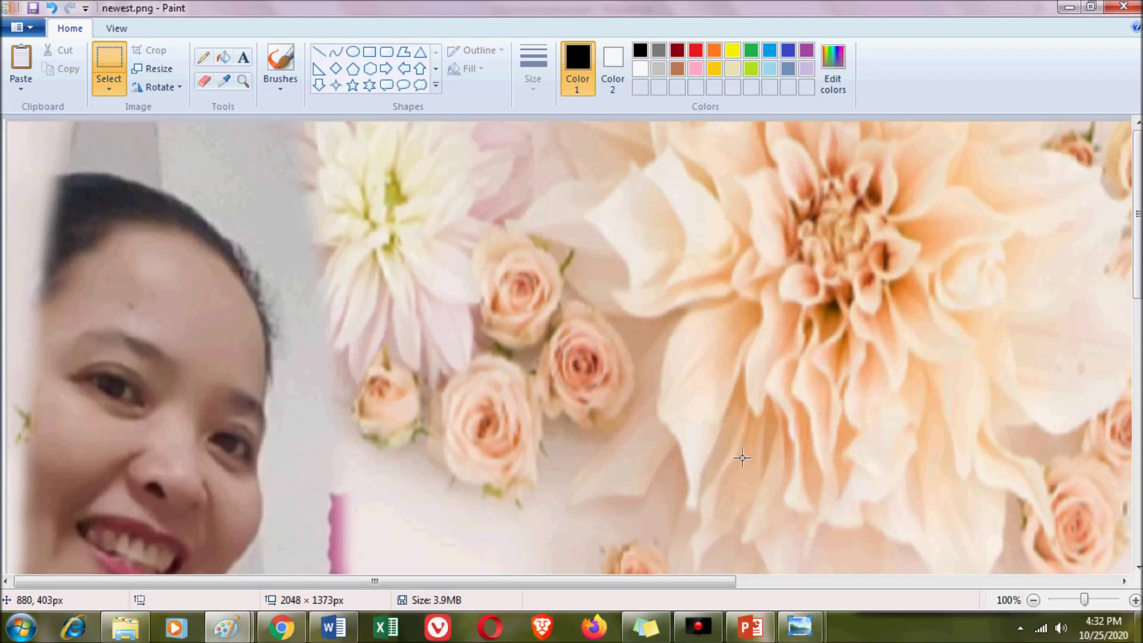
pyautogui.click(281, 627)
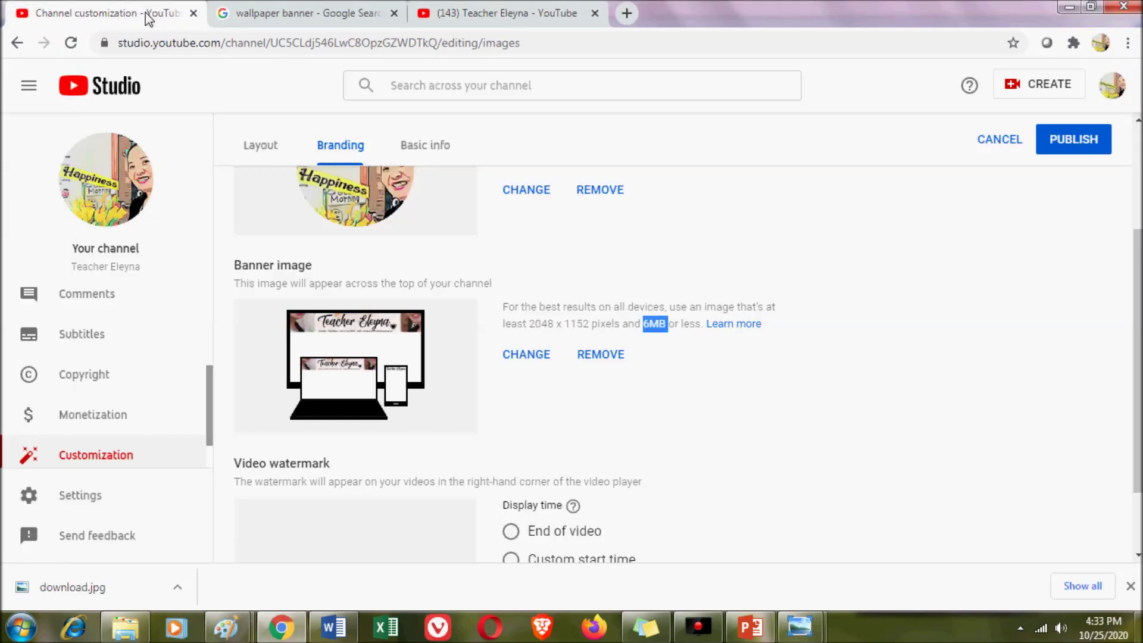
# - Upload newest.png as the banner and drag the crop frame to fit the Teacher Eleyna title
pyautogui.click(528, 358)
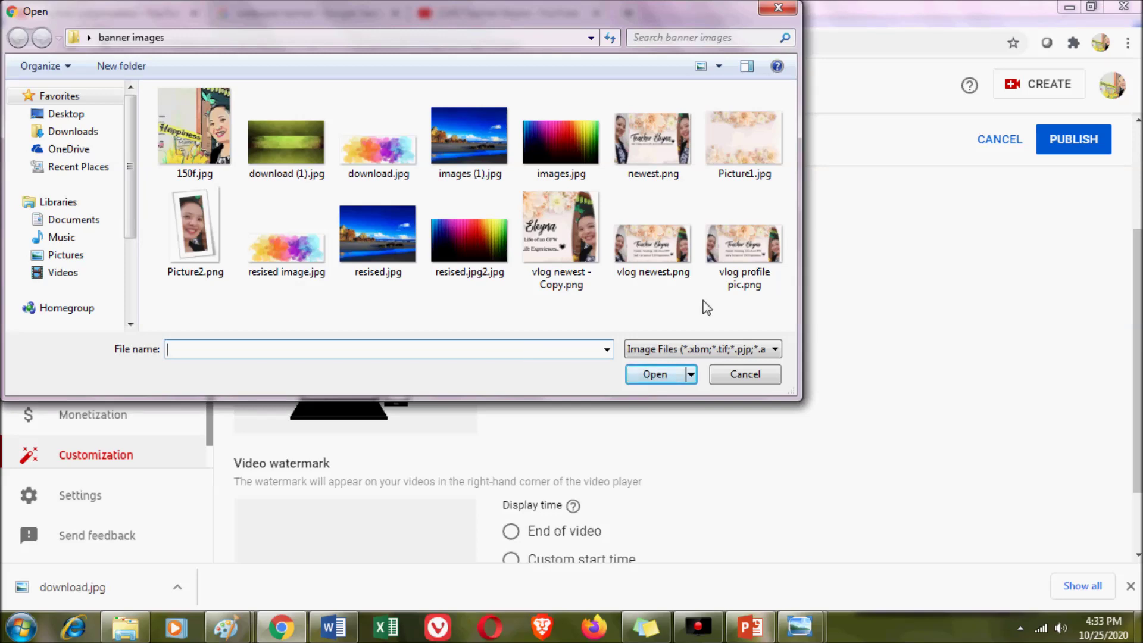
pyautogui.doubleClick(661, 154)
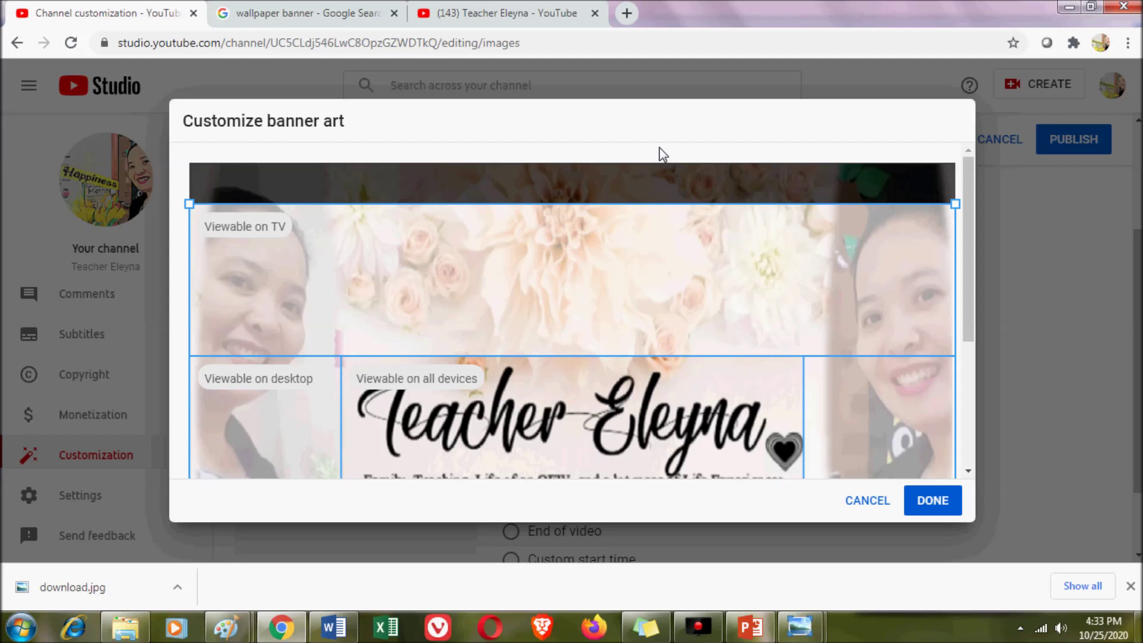
pyautogui.moveTo(974, 240); pyautogui.dragTo(976, 311)
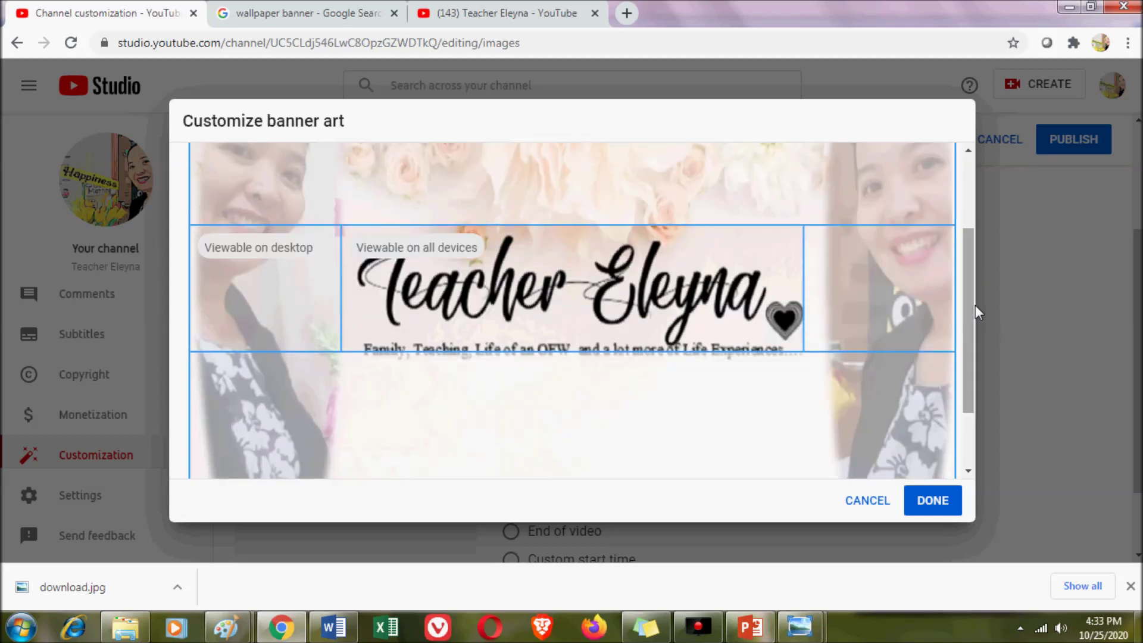
pyautogui.moveTo(764, 260); pyautogui.dragTo(764, 266)
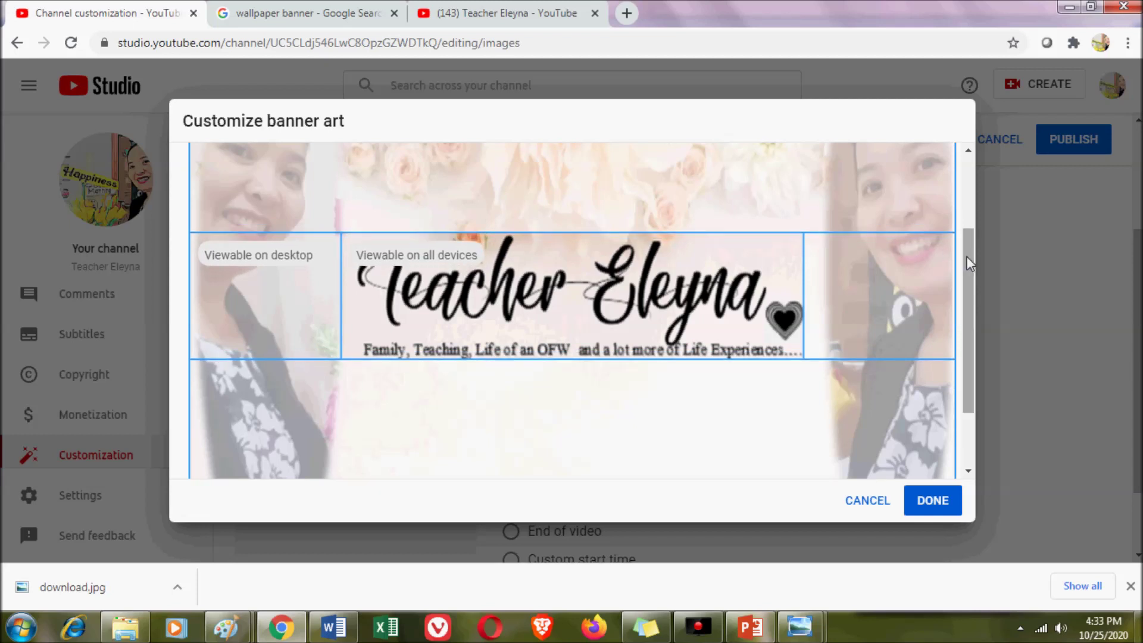
pyautogui.scroll(2, 970, 262)
pyautogui.scroll(-1, 975, 237)
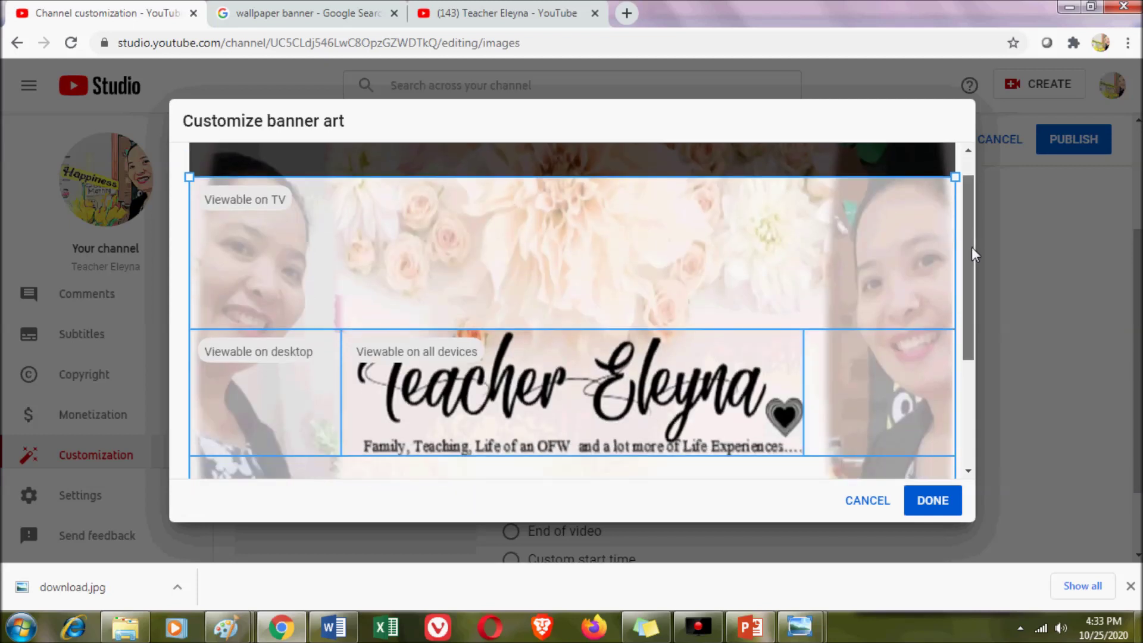
pyautogui.moveTo(238, 185)
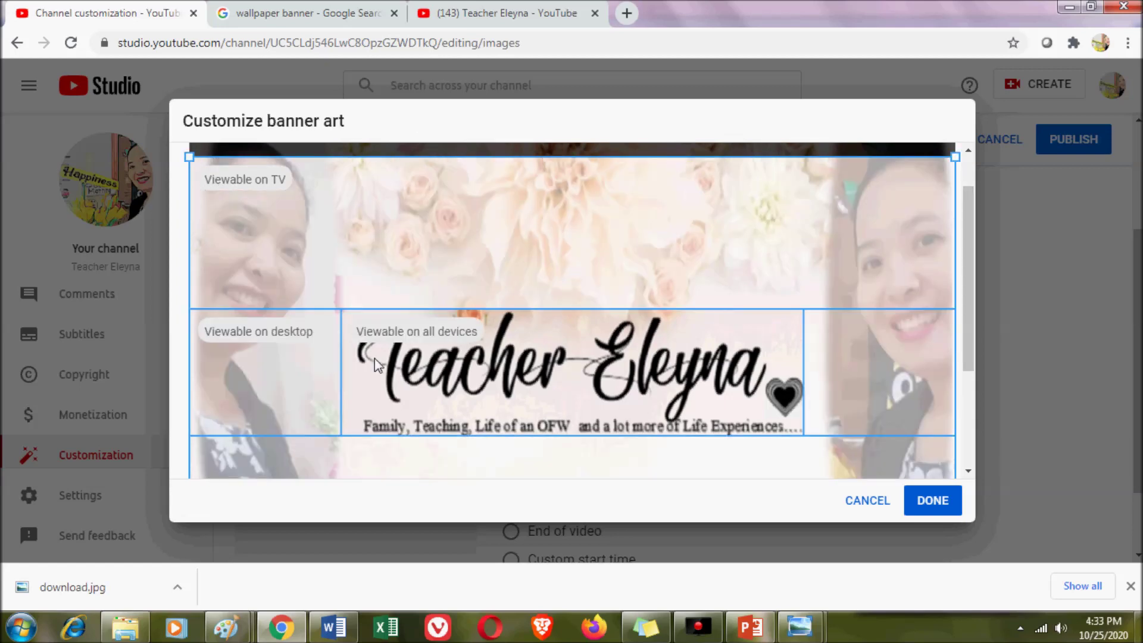
pyautogui.moveTo(273, 334)
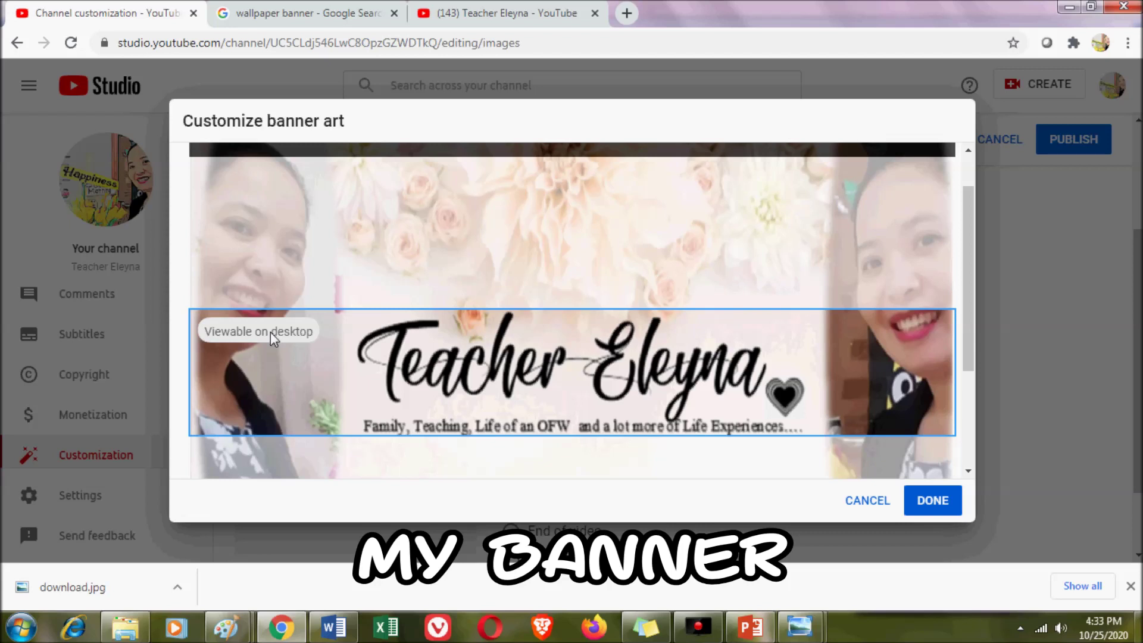
pyautogui.moveTo(392, 343)
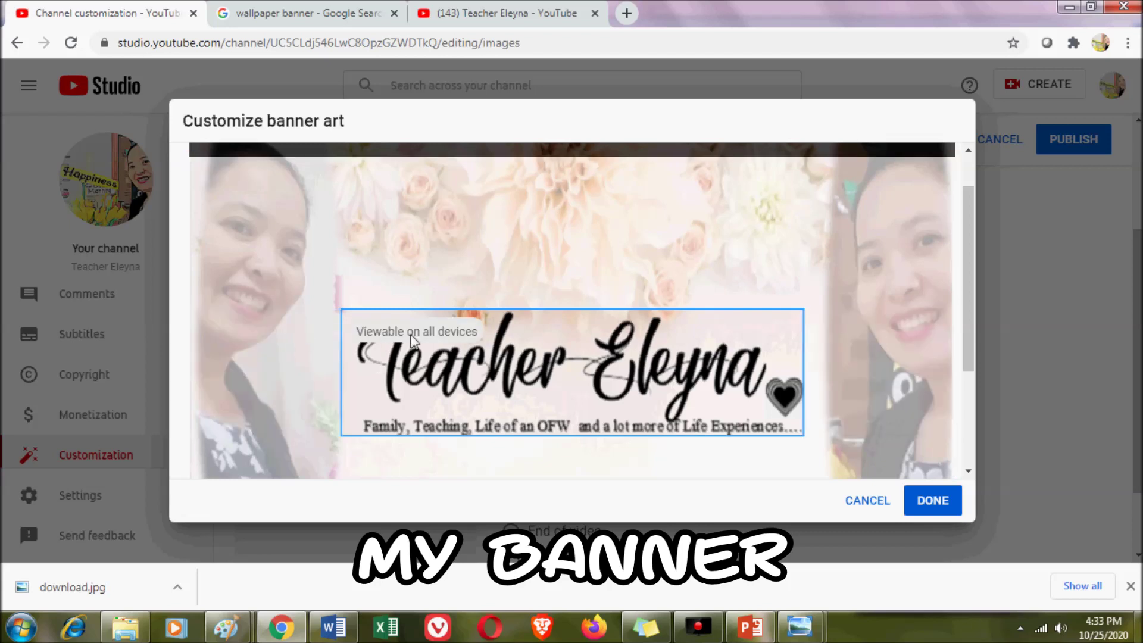